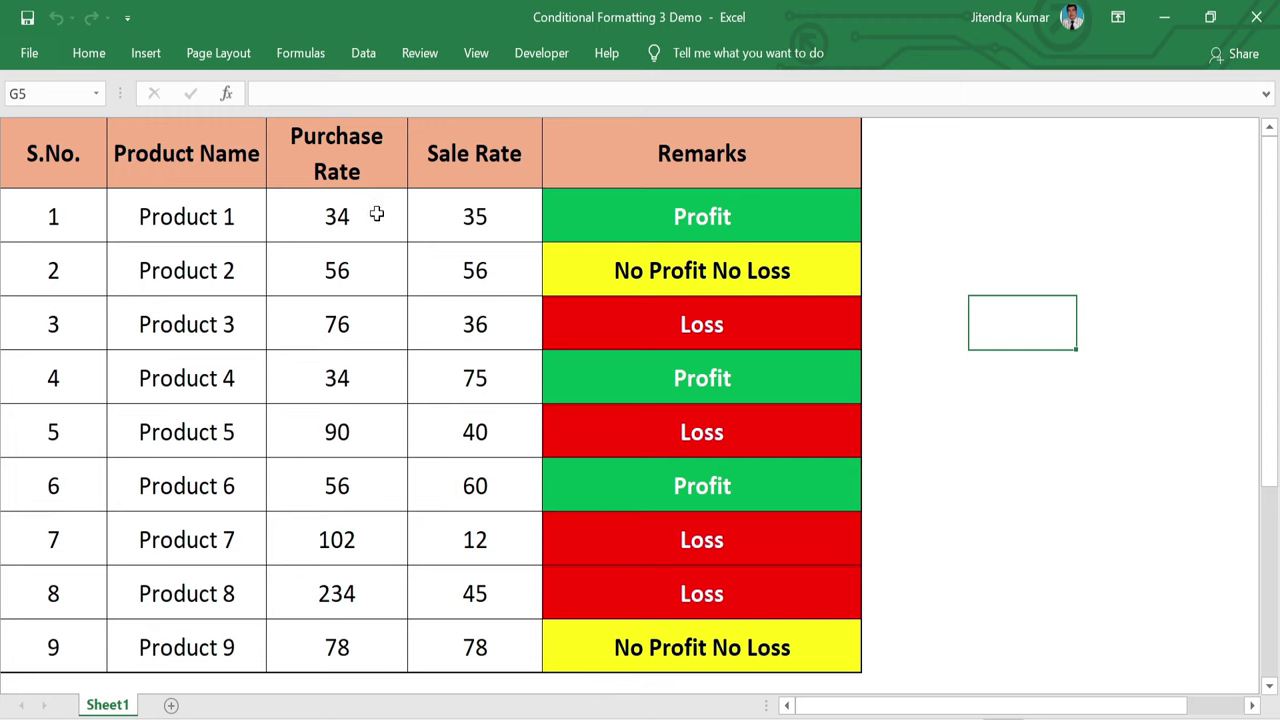
- Change Product 1's sale rate in D3 from 35 to 30
{"action": "left_click", "coordinate": [483, 215]}
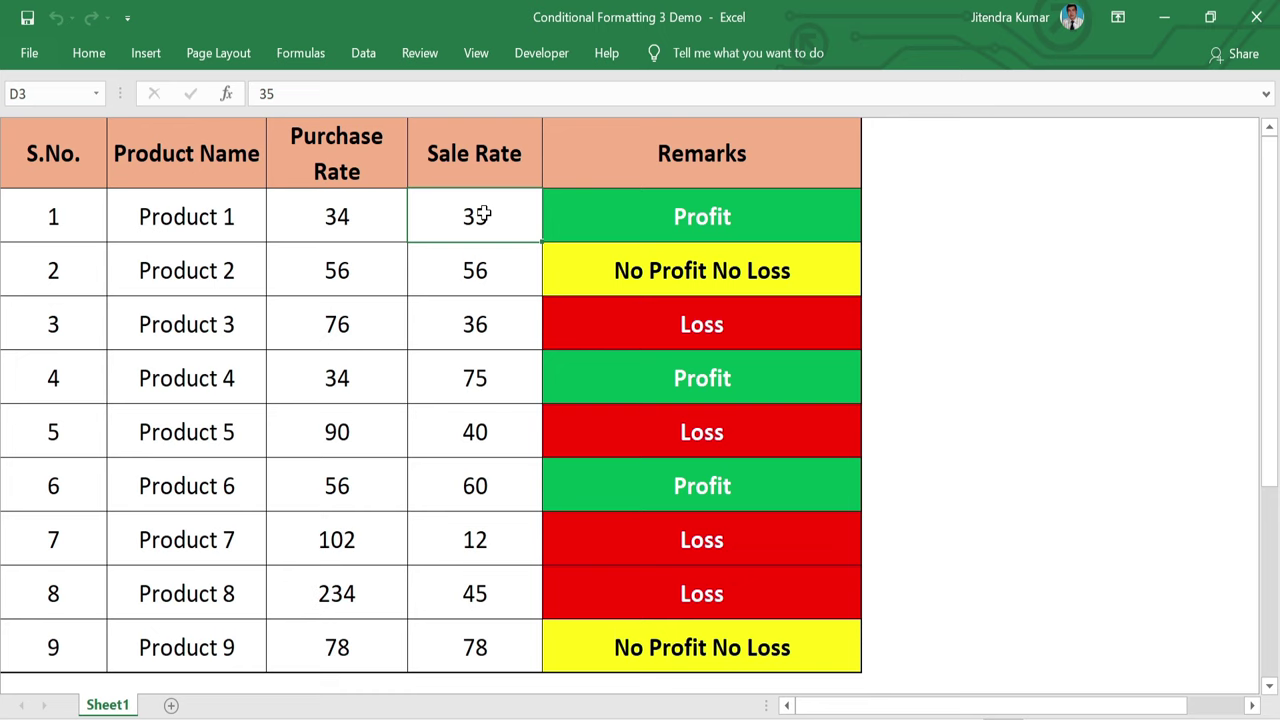
{"action": "type", "text": "30"}
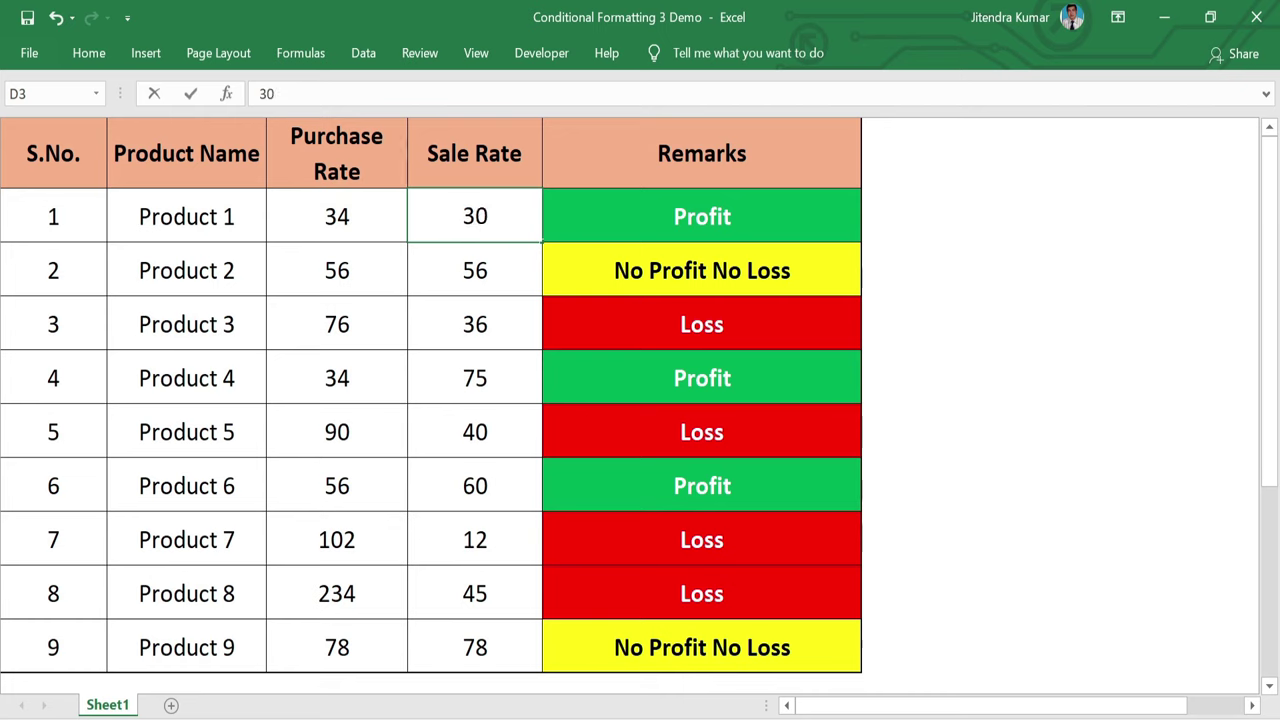
{"action": "key", "text": "Return"}
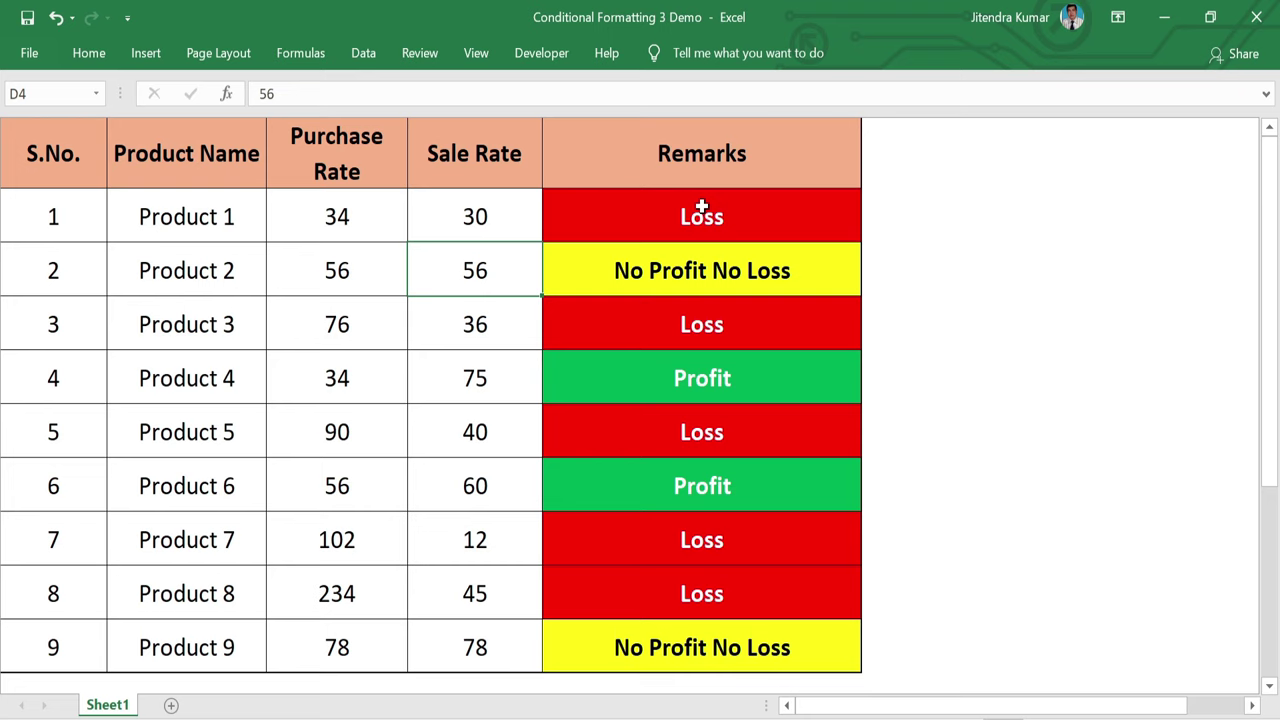
- Inspect the IF formula behind Product 1's remark in E3 without changing it
{"action": "left_click", "coordinate": [702, 207]}
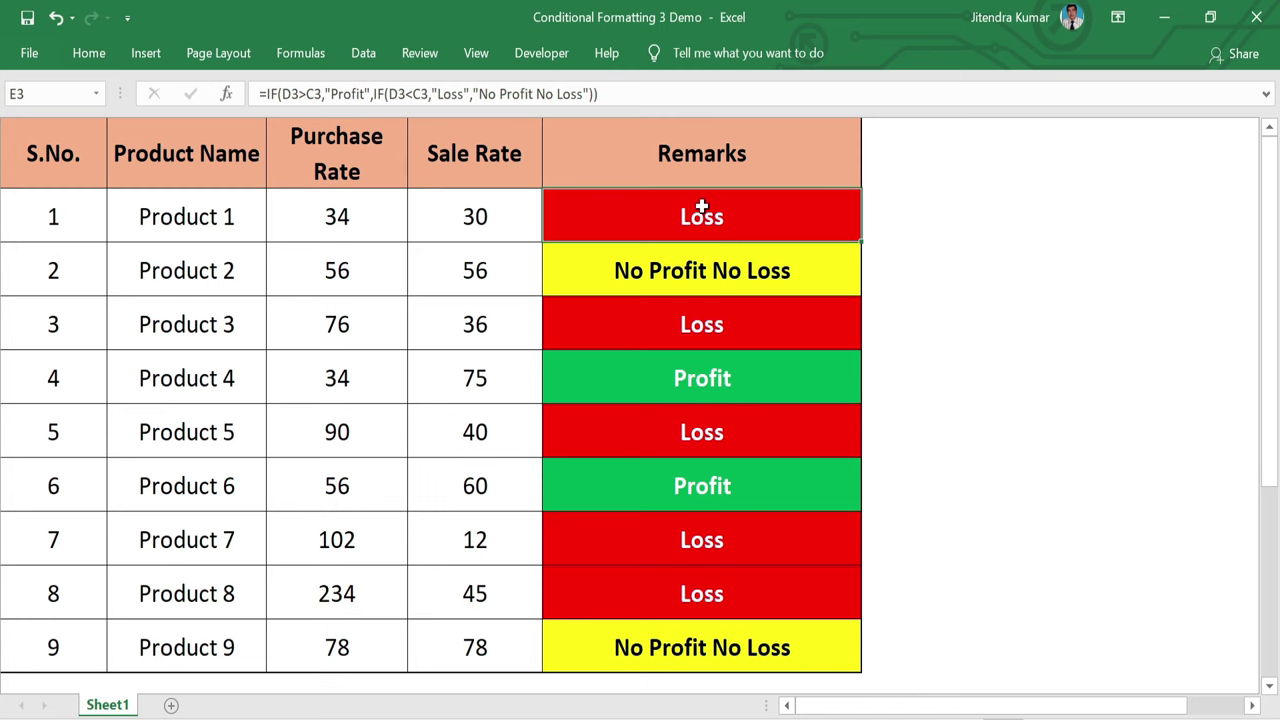
{"action": "double_click", "coordinate": [702, 208]}
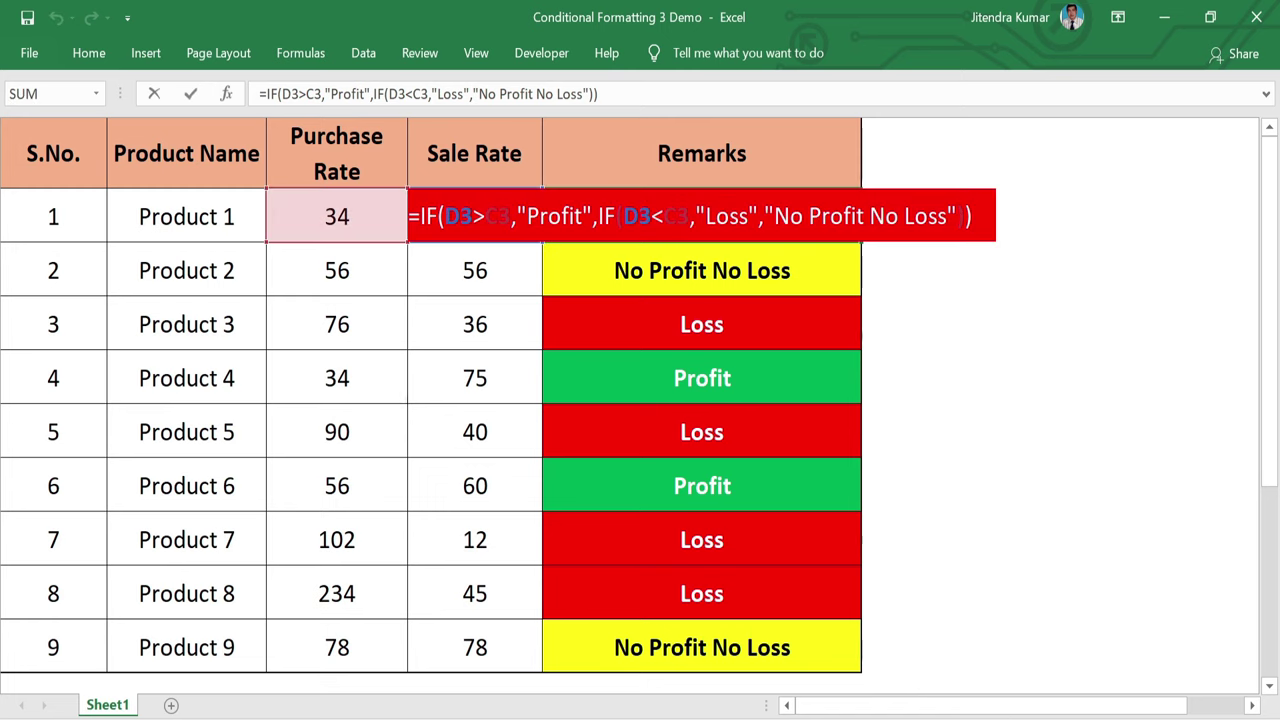
{"action": "key", "text": "Return"}
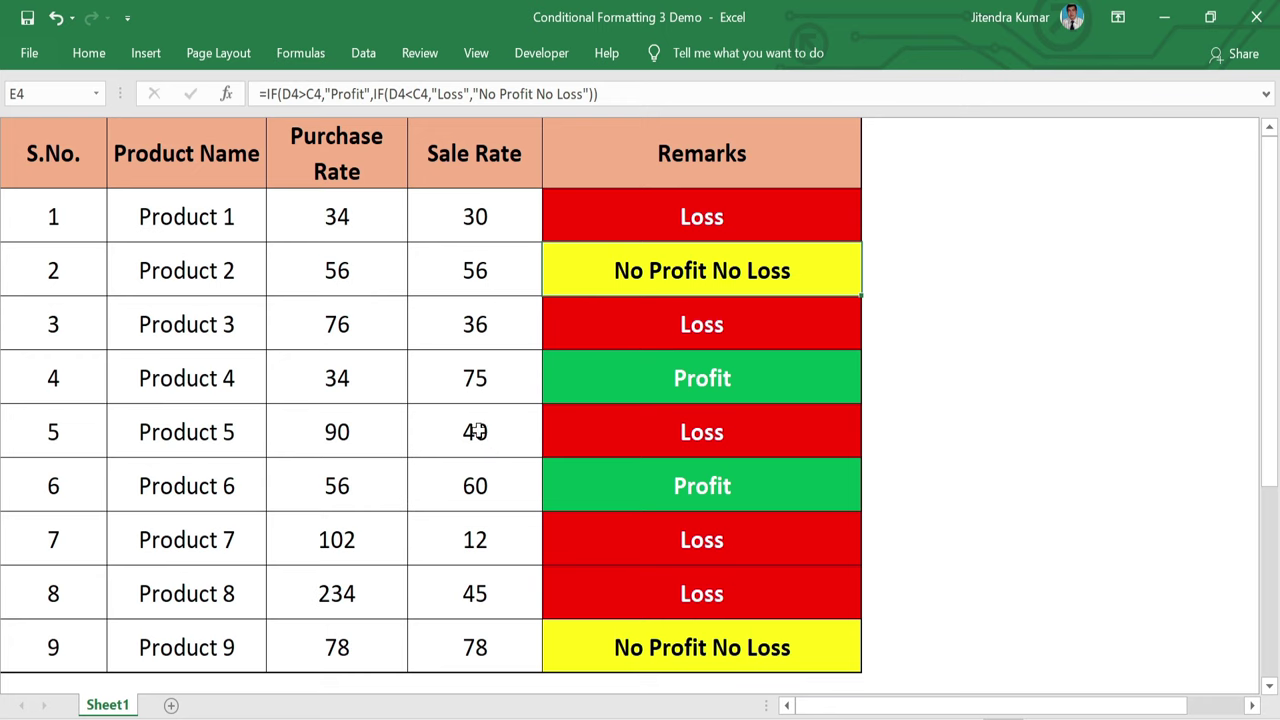
- Enter 100 as Product 5's sale rate in D7, then correct it to 90
{"action": "left_click", "coordinate": [482, 433]}
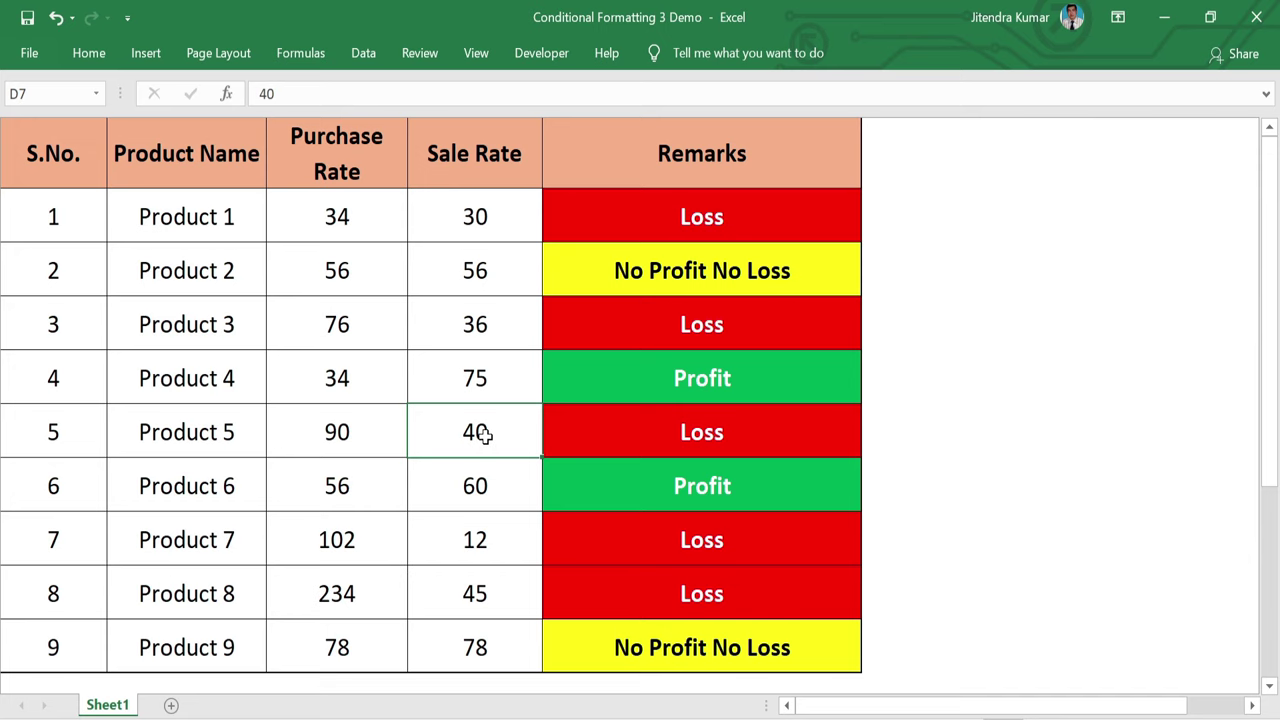
{"action": "type", "text": "100"}
{"action": "key", "text": "Return"}
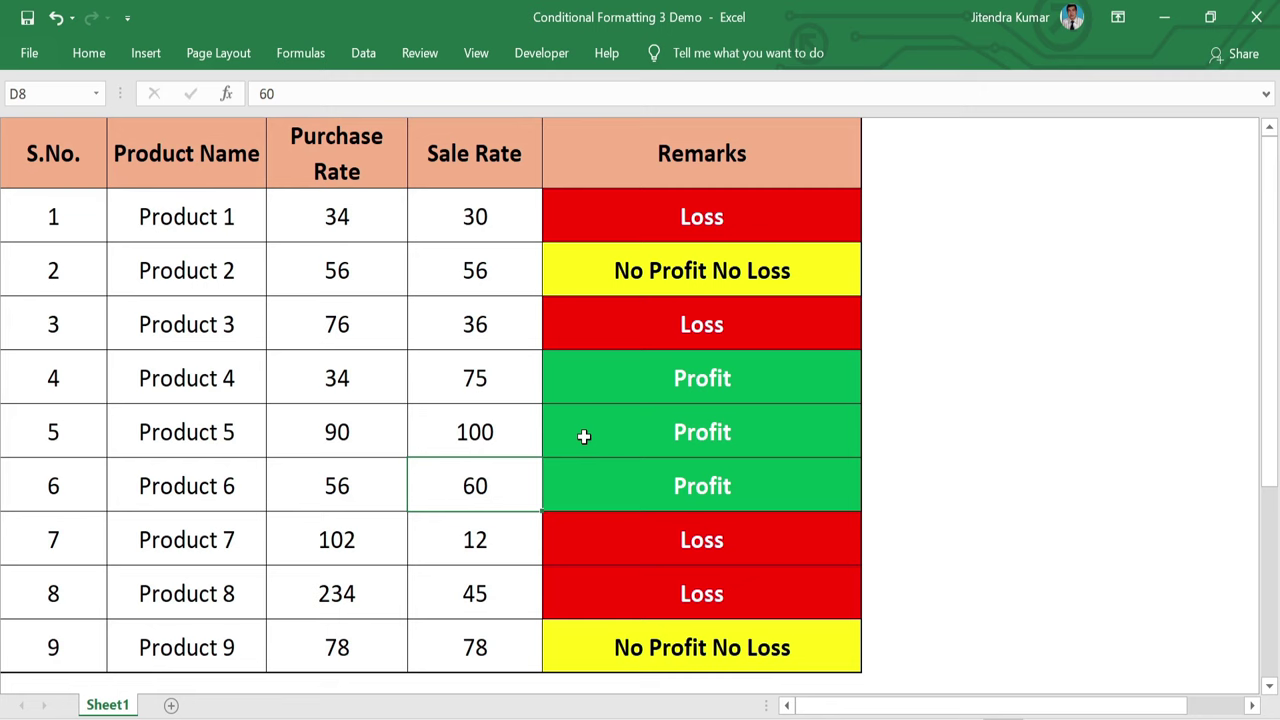
{"action": "left_click", "coordinate": [460, 429]}
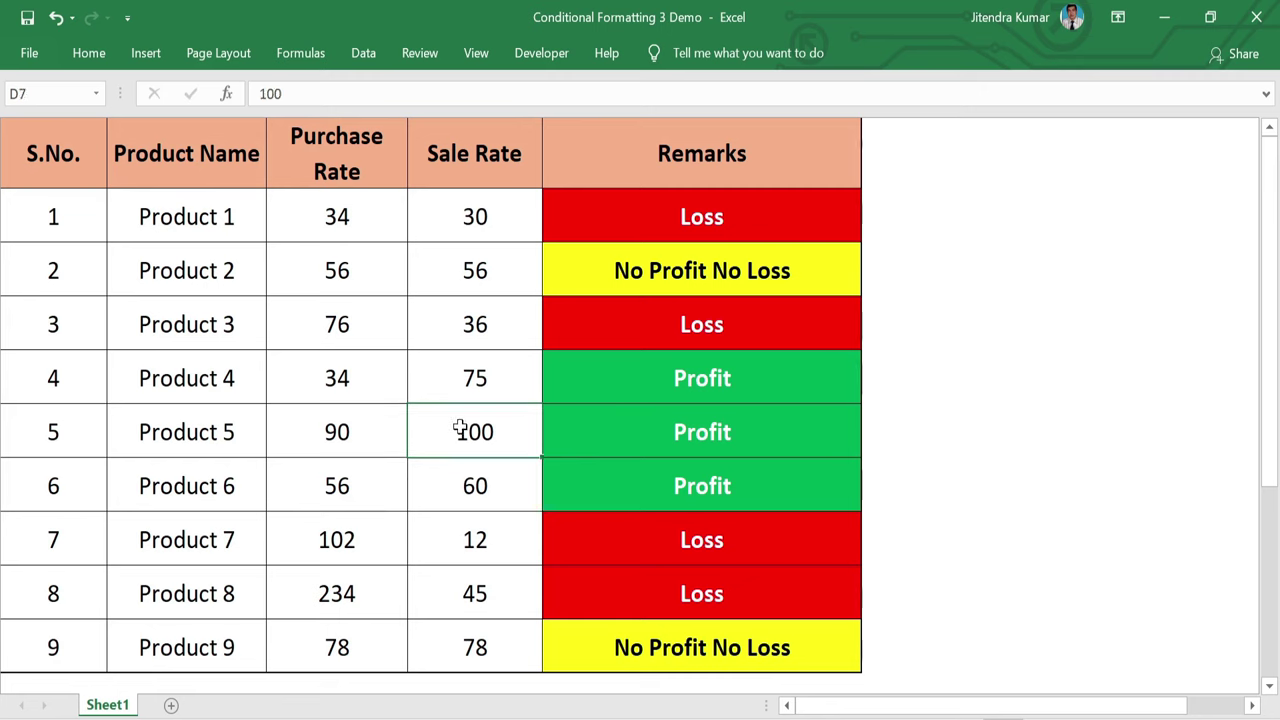
{"action": "type", "text": "90"}
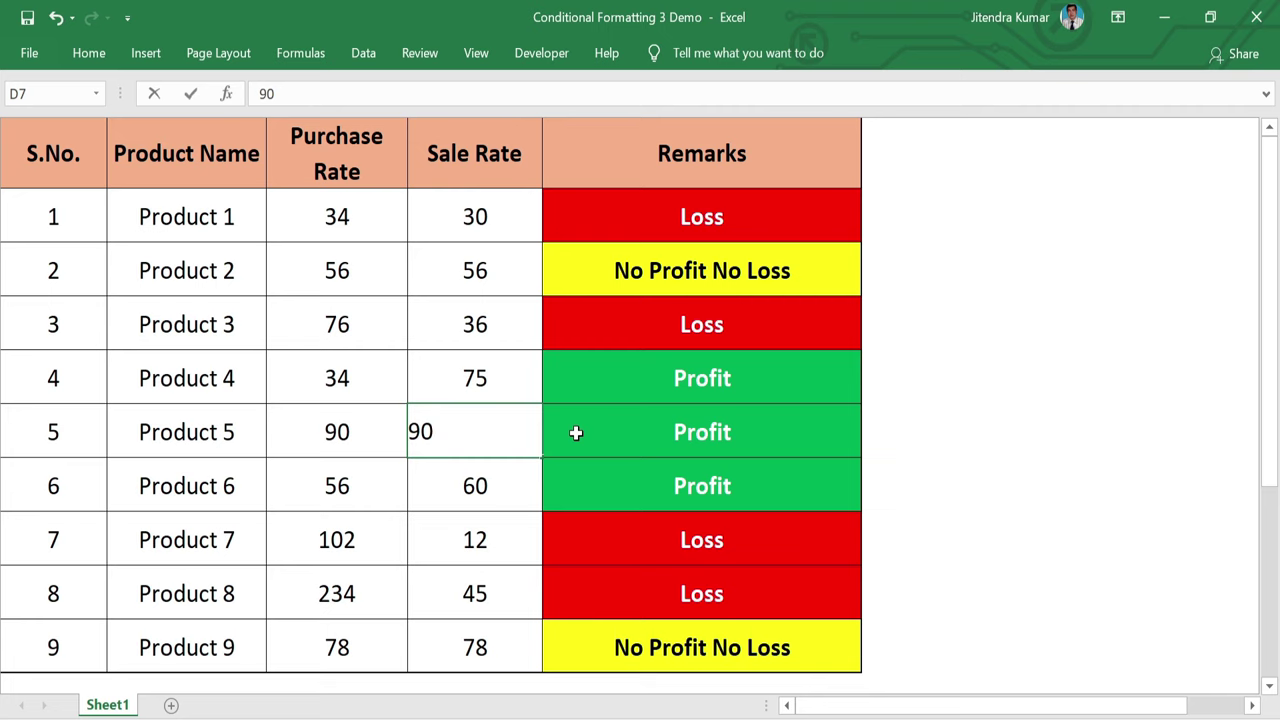
{"action": "key", "text": "Return"}
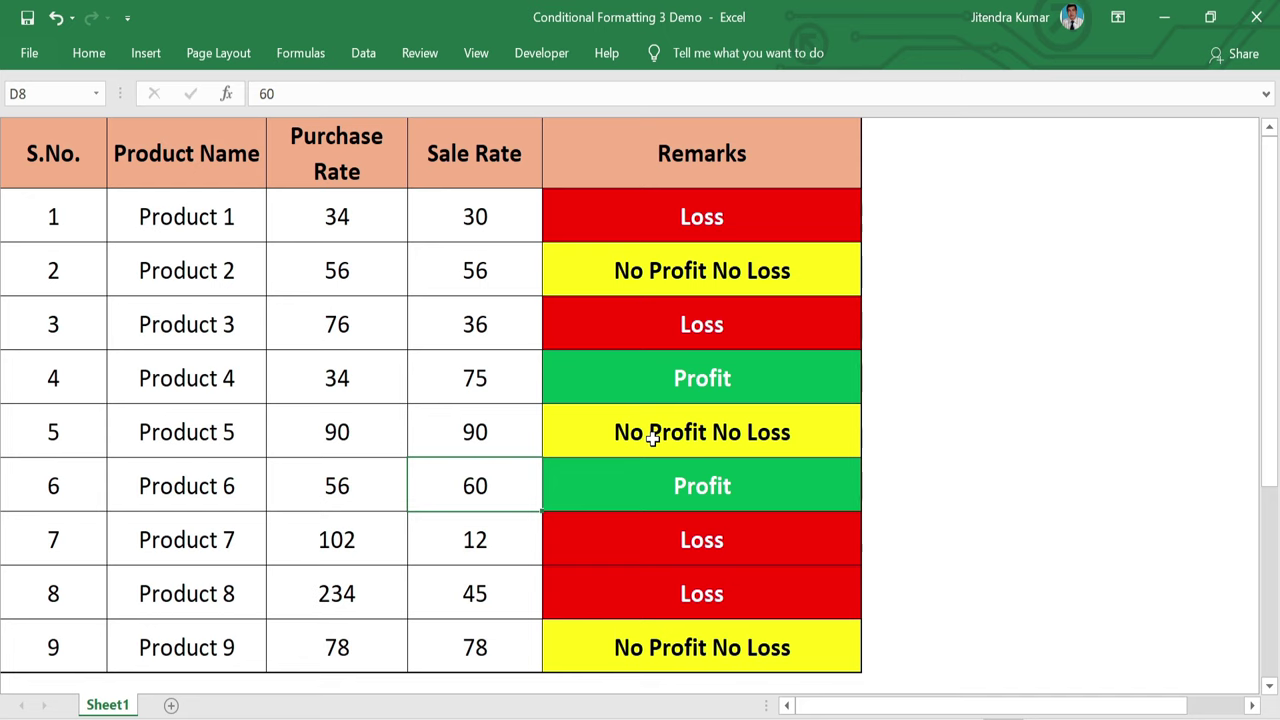
{"action": "left_click", "coordinate": [696, 199]}
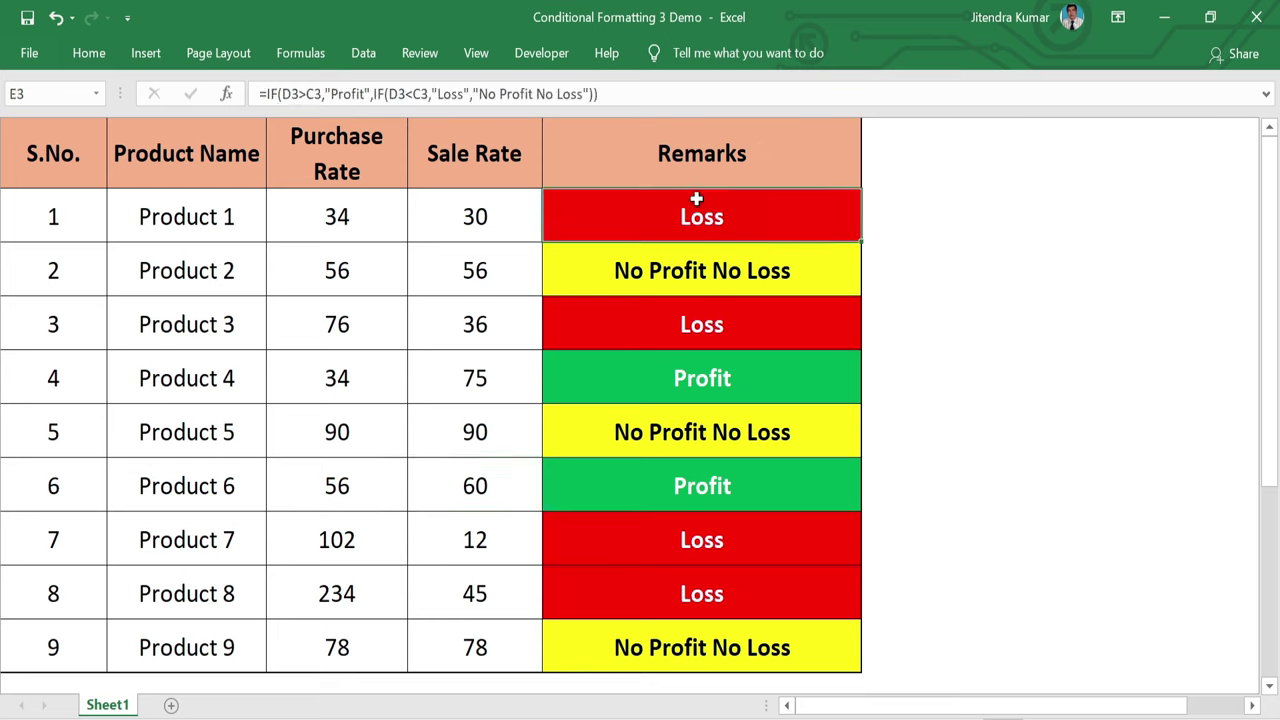
- Type Profit, then Loss, then No Profit No Loss into Product 1's remark in E3
{"action": "double_click", "coordinate": [696, 199]}
{"action": "type", "text": "Profit"}
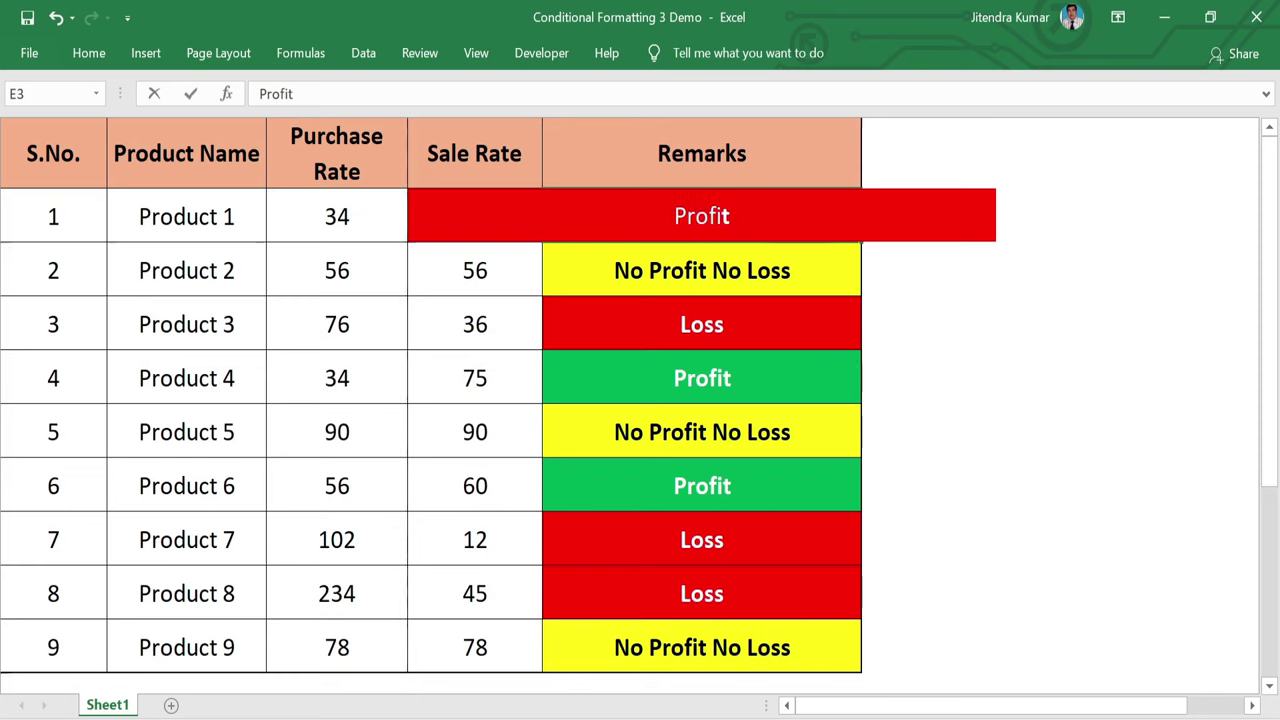
{"action": "key", "text": "Return"}
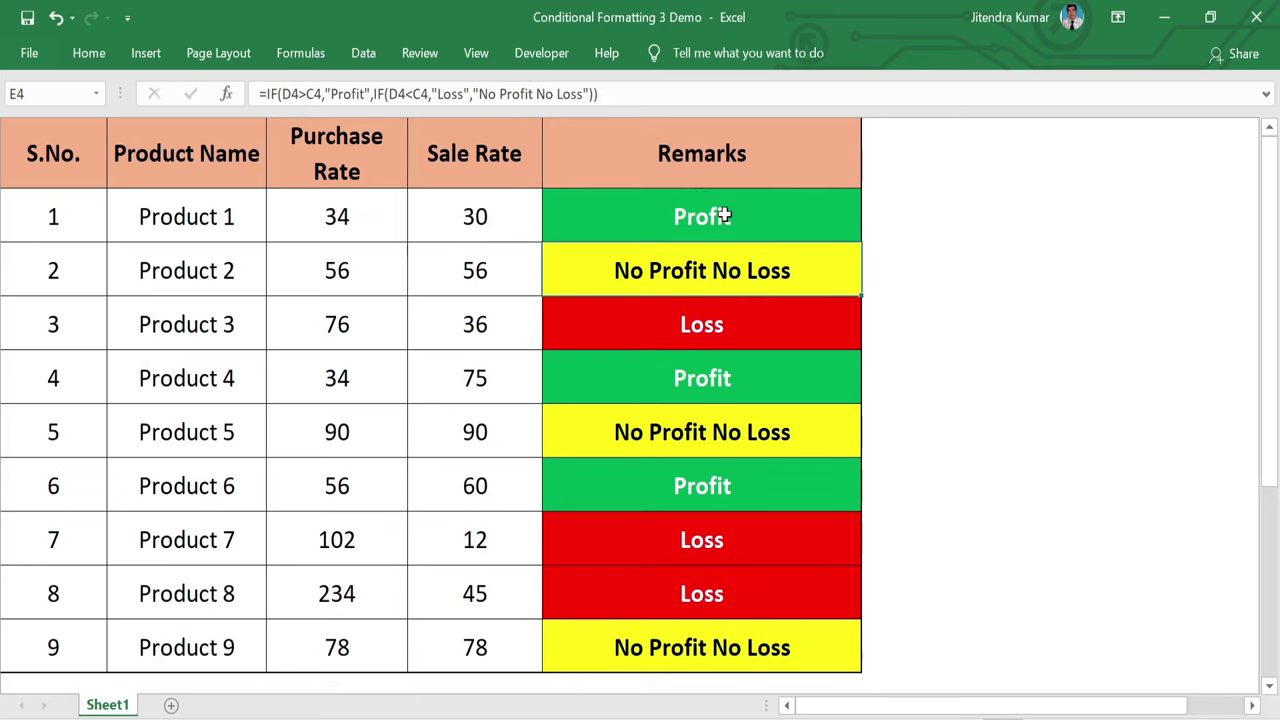
{"action": "left_click", "coordinate": [724, 216]}
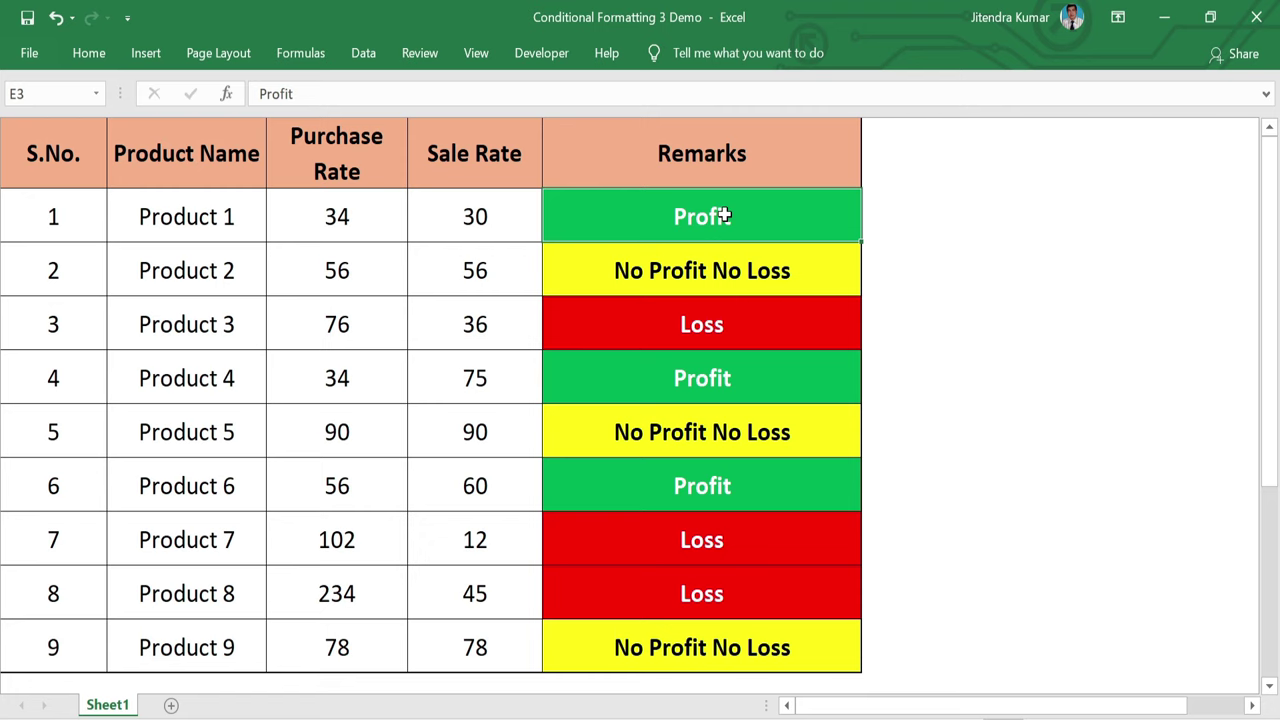
{"action": "type", "text": "LO"}
{"action": "key", "text": "BackSpace"}
{"action": "key", "text": "BackSpace"}
{"action": "type", "text": "oss"}
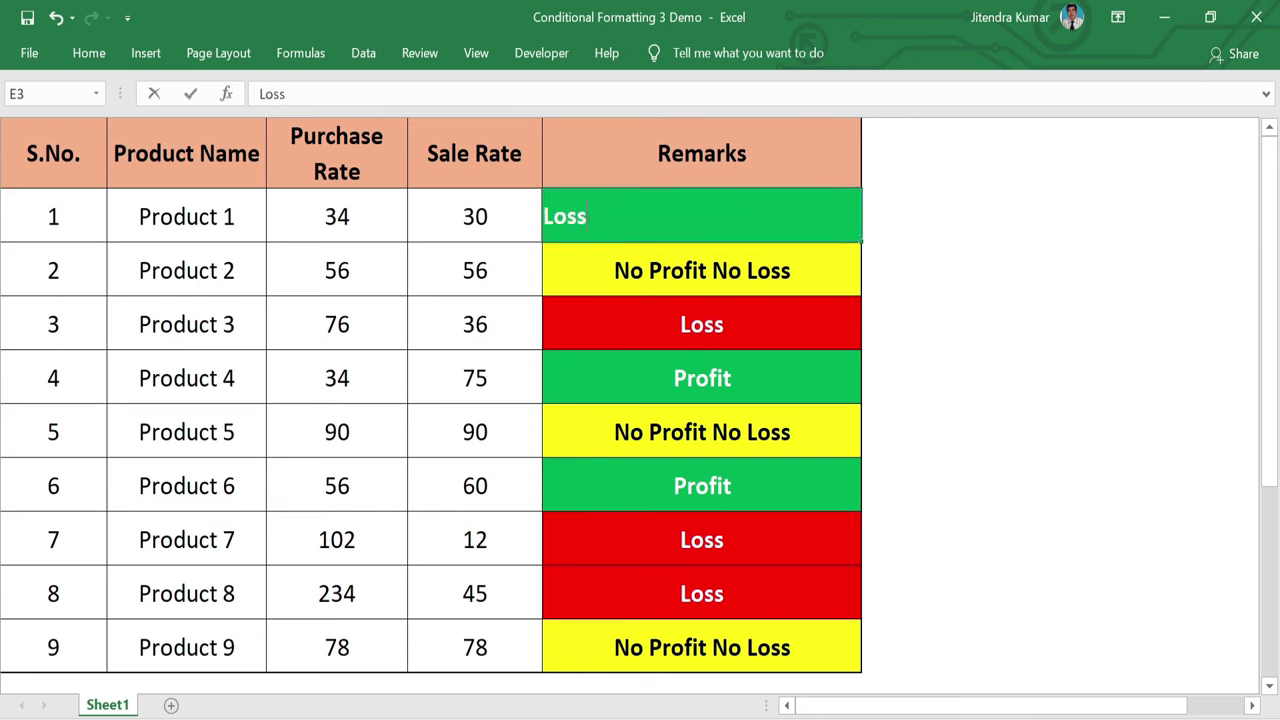
{"action": "key", "text": "Return"}
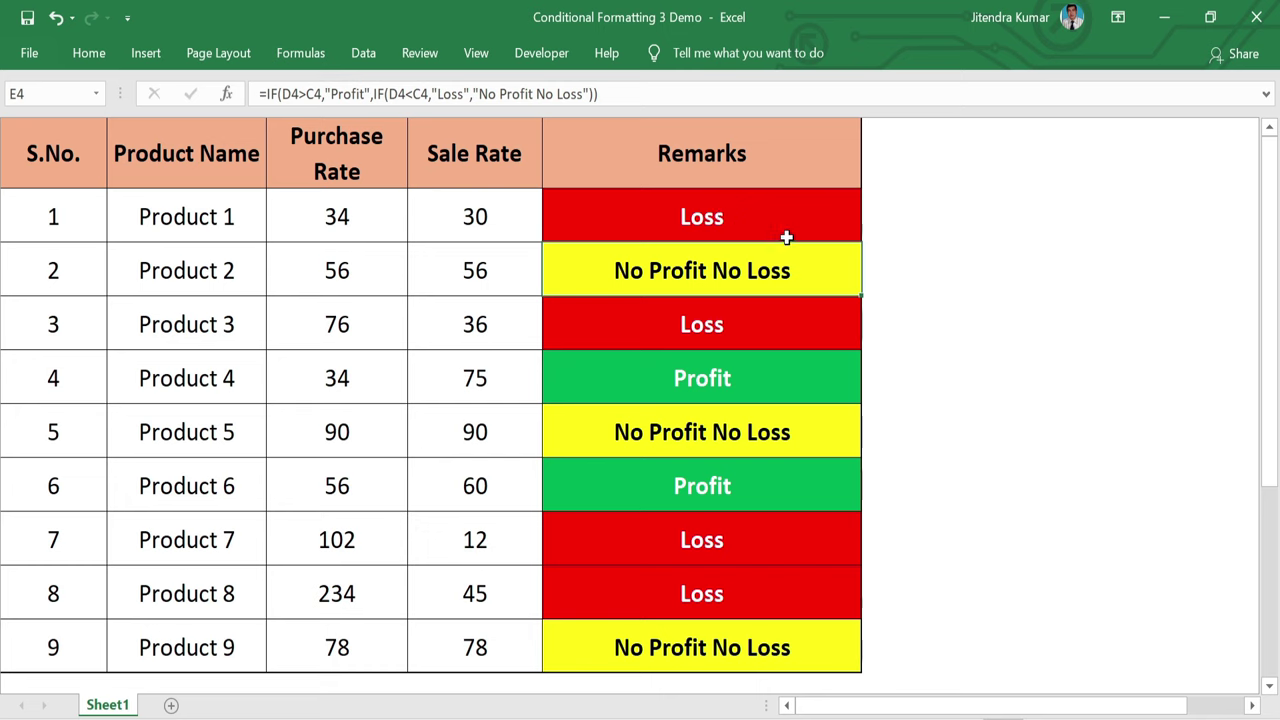
{"action": "left_click", "coordinate": [741, 215]}
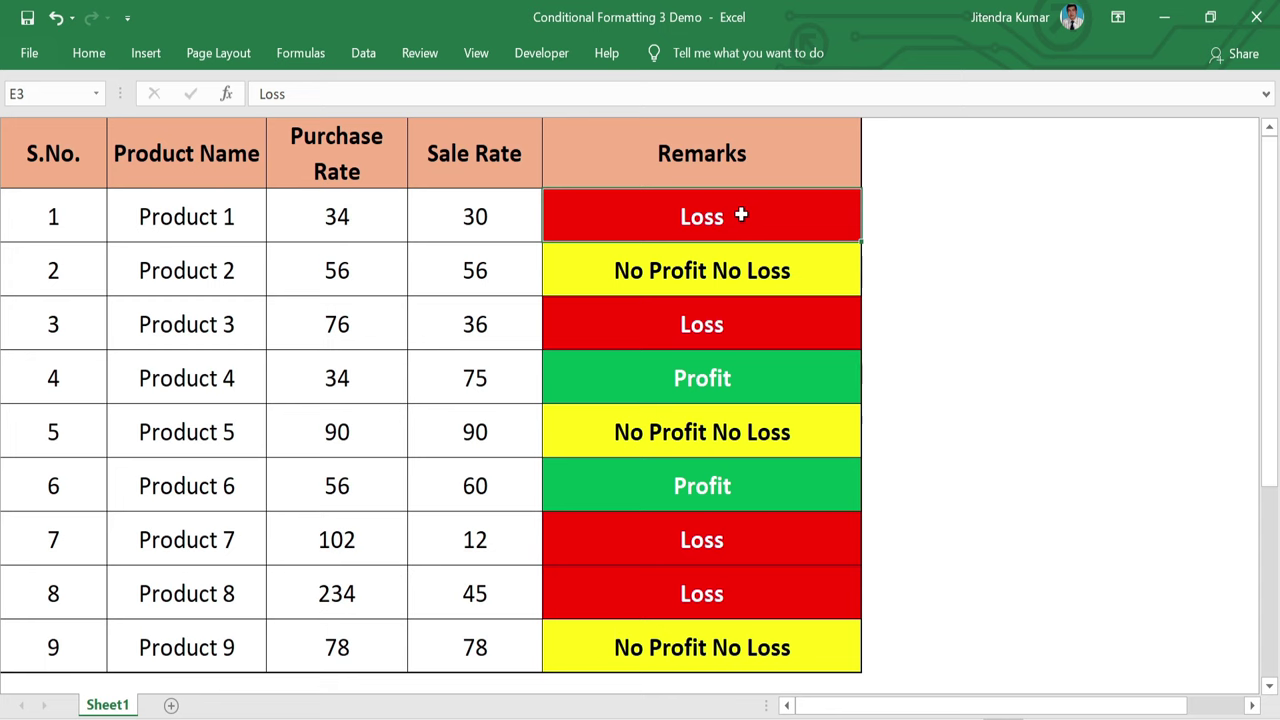
{"action": "type", "text": "No"}
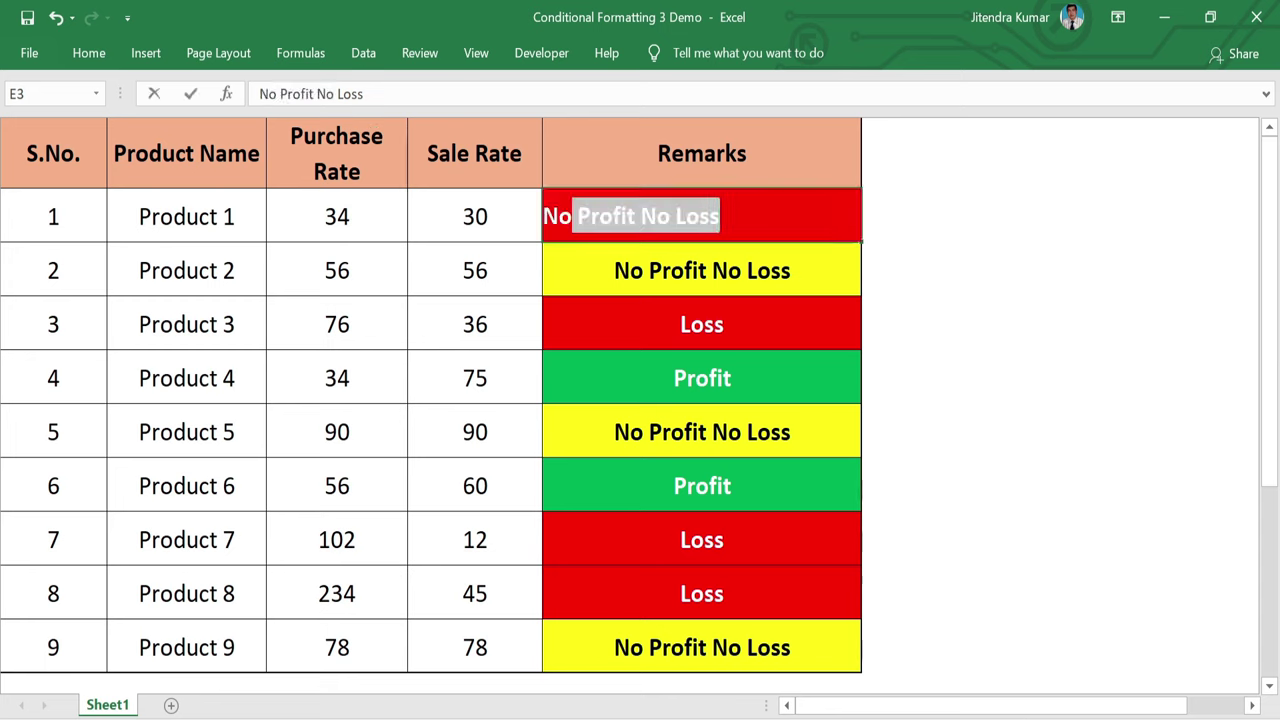
{"action": "key", "text": "Return"}
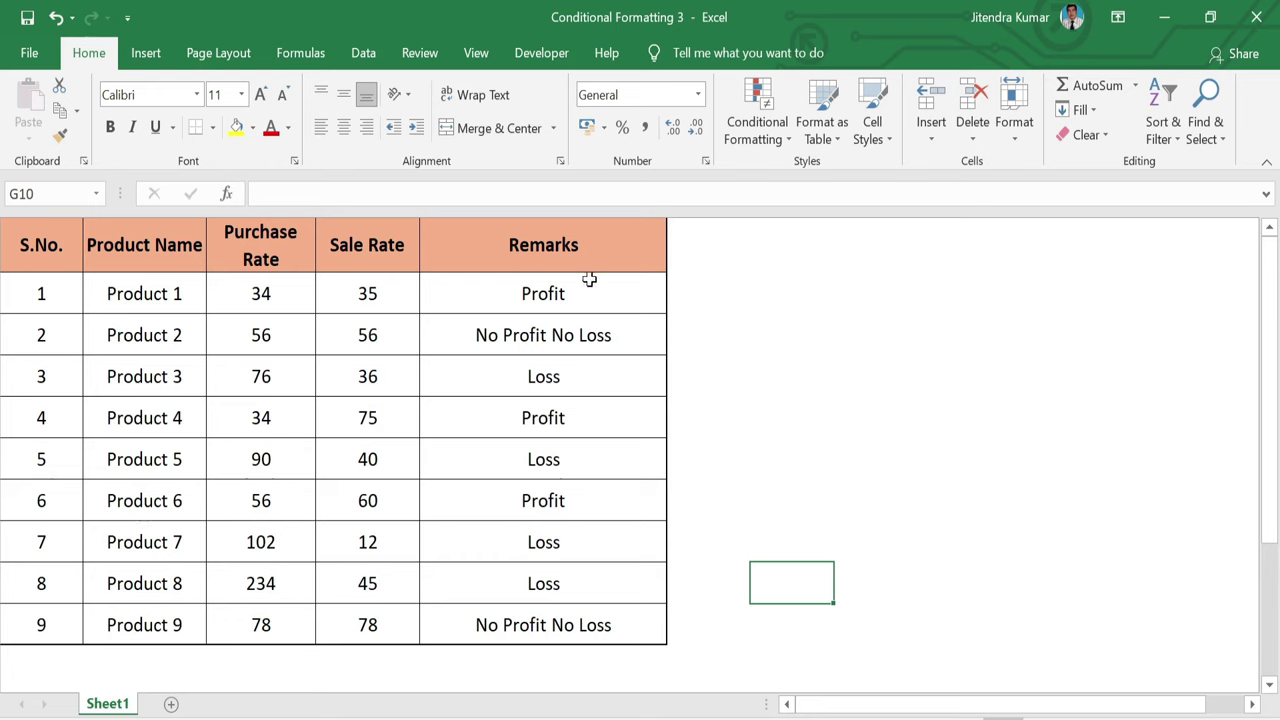
- Select E3:E11 and start a new rule from Conditional Formatting's Manage Rules
{"action": "left_click_drag", "start_coordinate": [589, 290], "coordinate": [577, 606]}
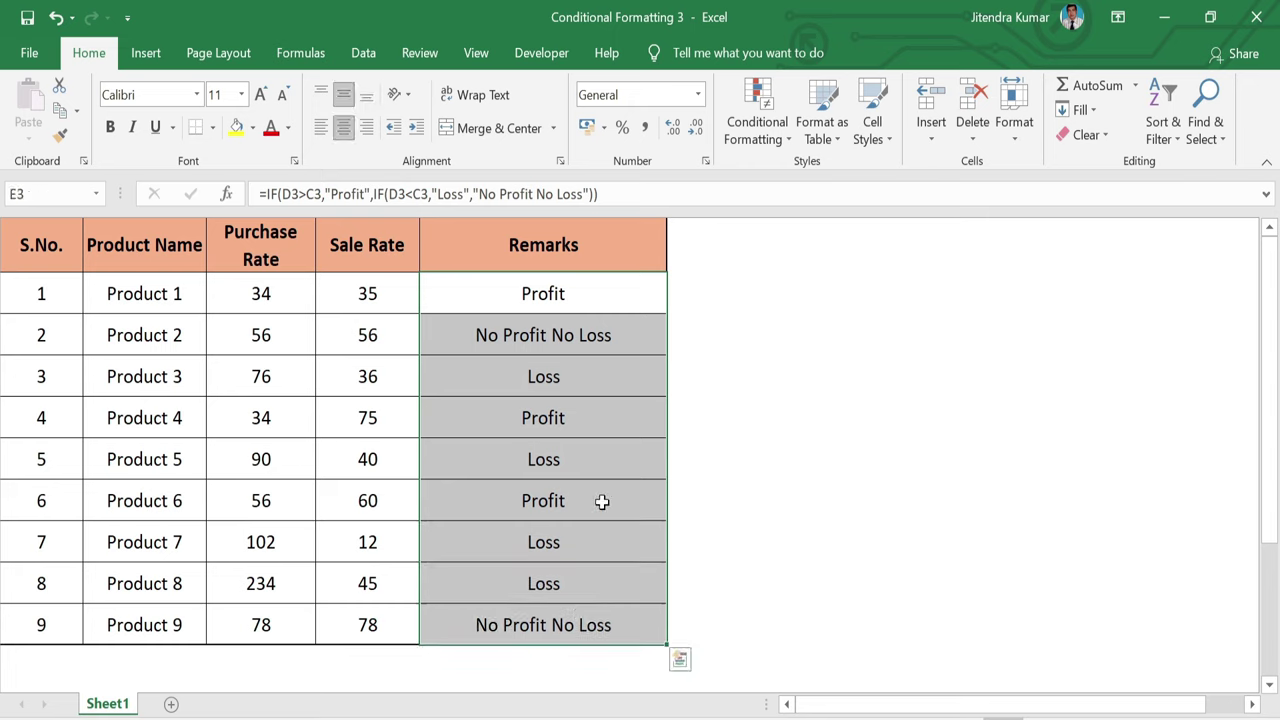
{"action": "left_click", "coordinate": [785, 148]}
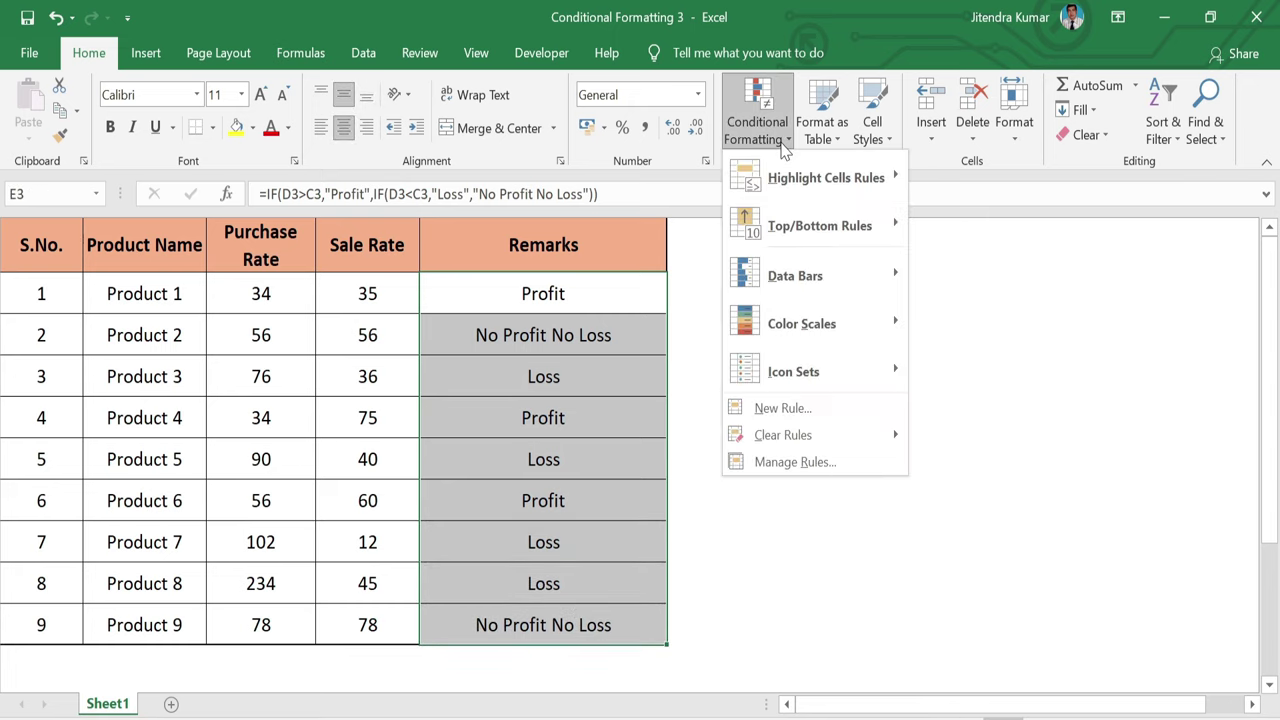
{"action": "left_click", "coordinate": [810, 466]}
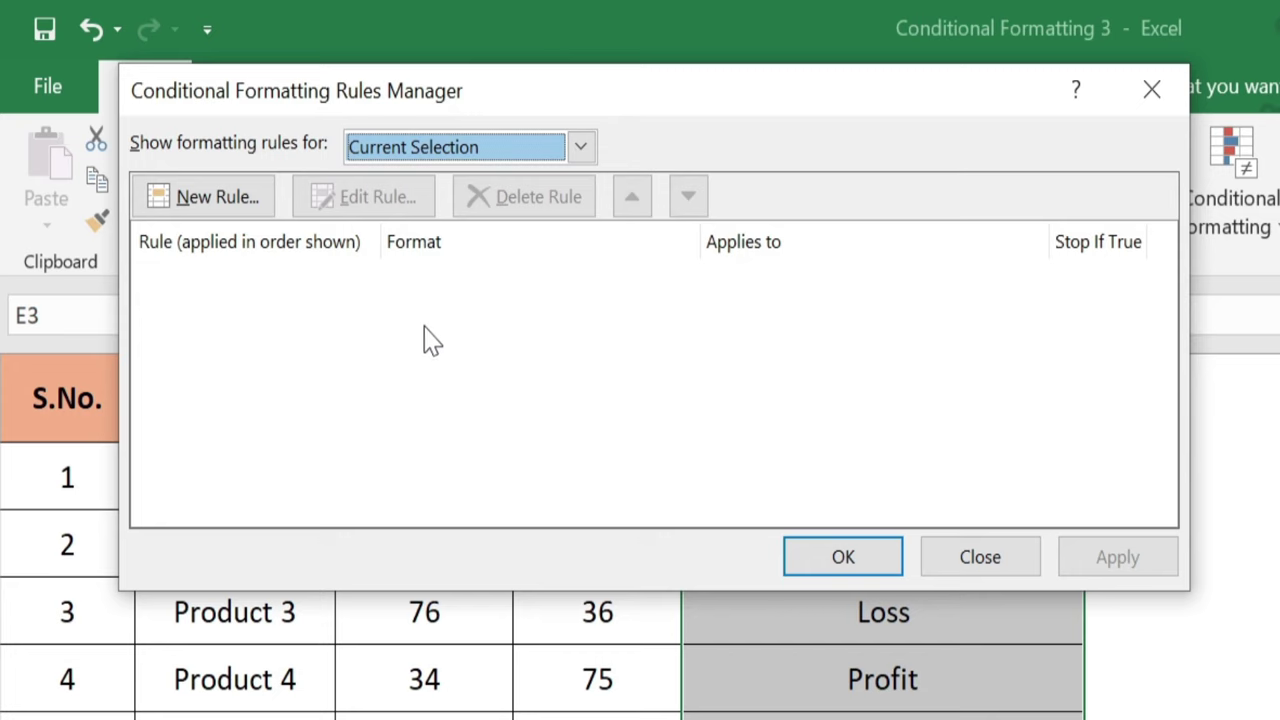
{"action": "left_click", "coordinate": [232, 200]}
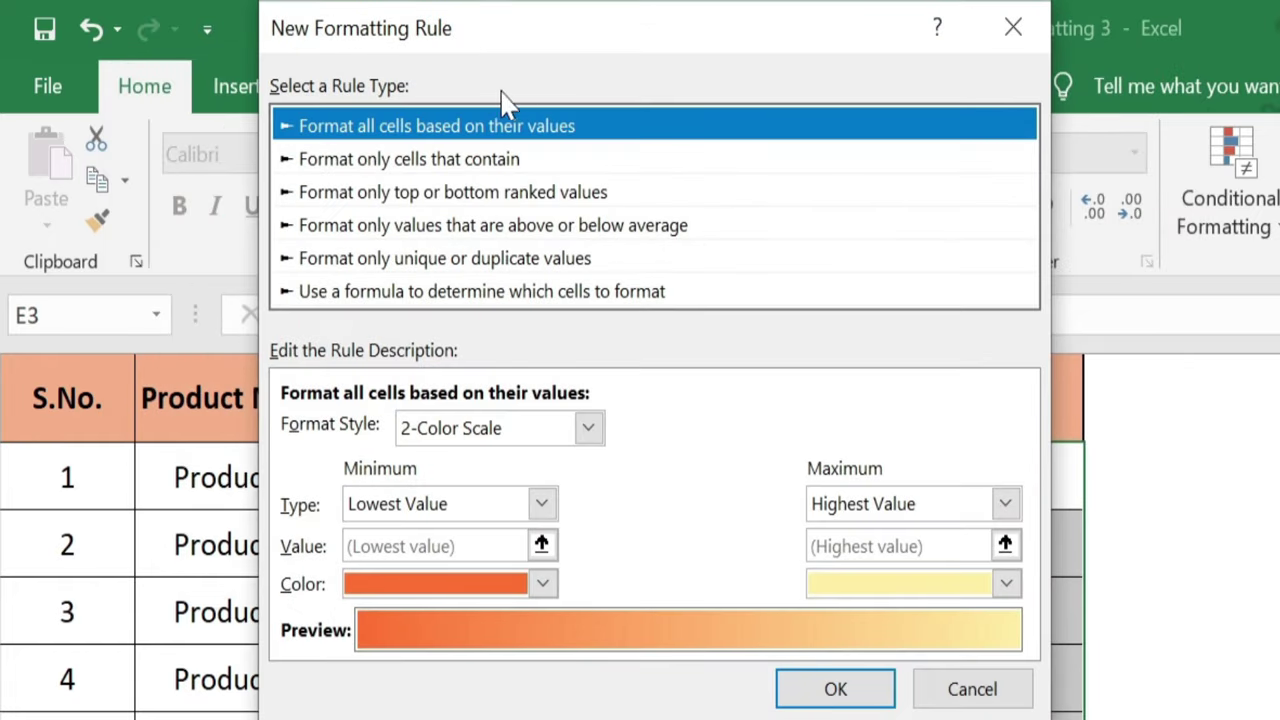
- Set the rule to format only cells whose specific text contains 'Profit'
{"action": "left_click", "coordinate": [425, 162]}
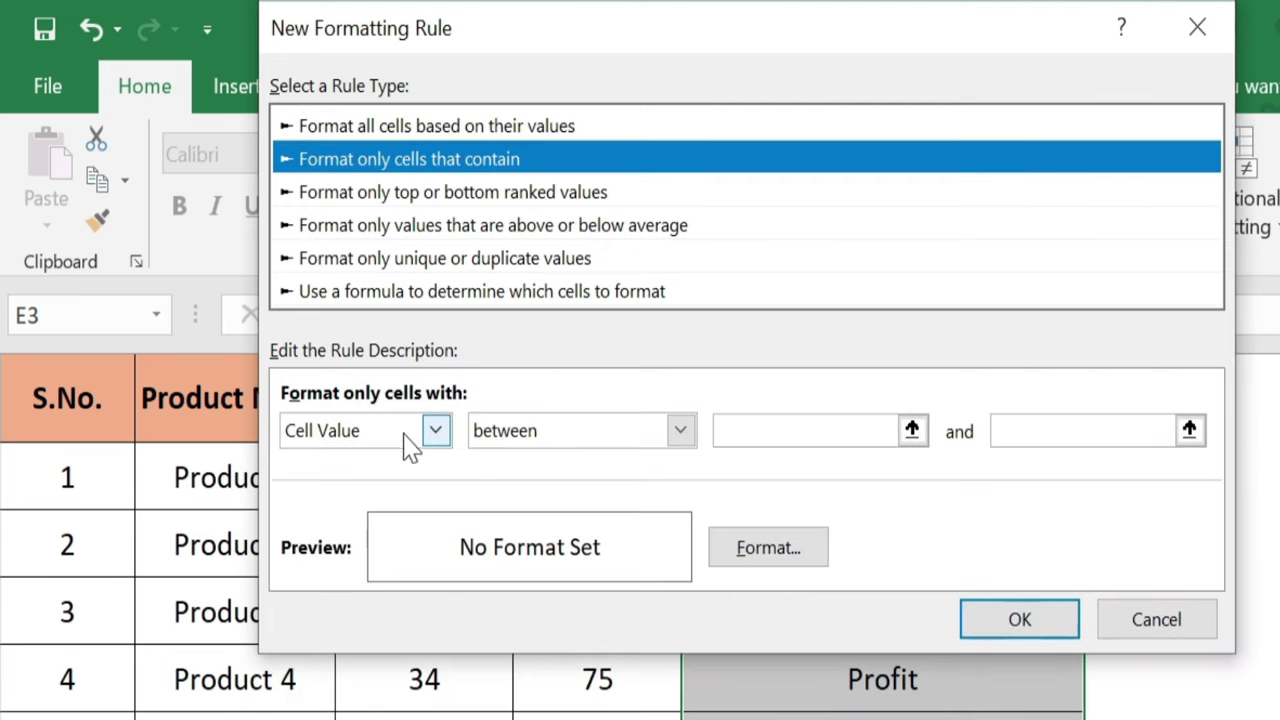
{"action": "left_click", "coordinate": [436, 431]}
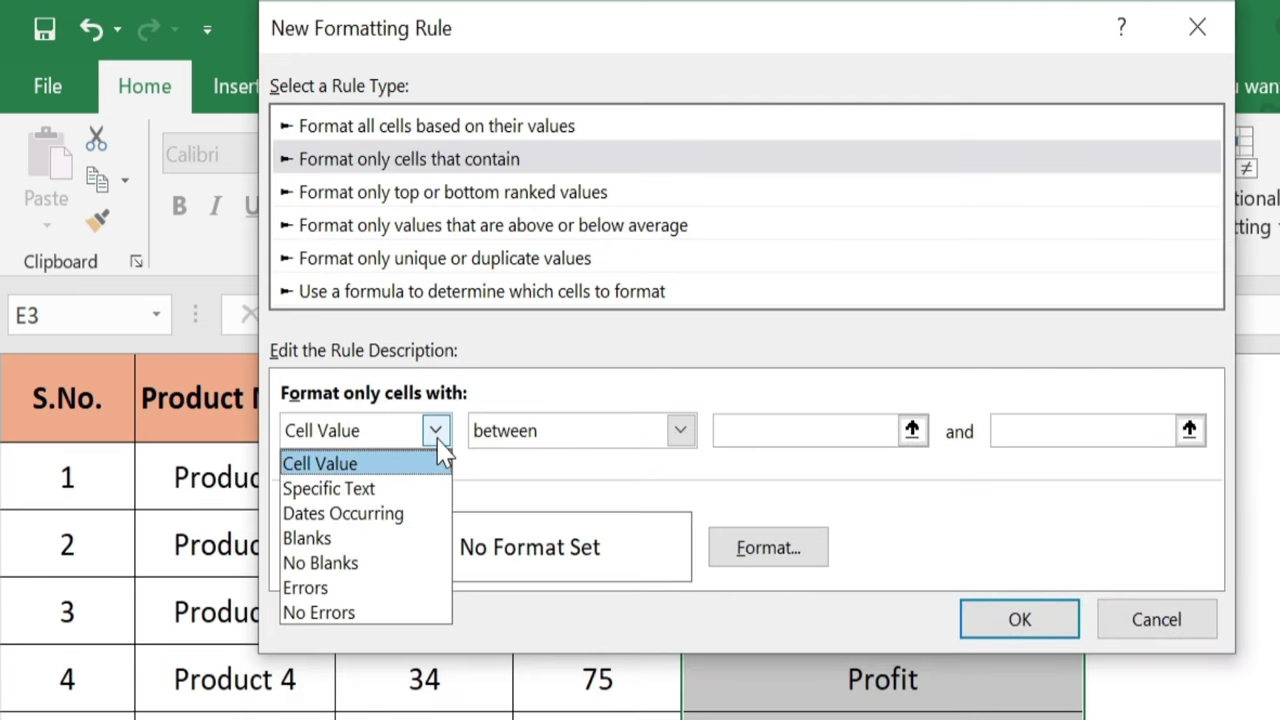
{"action": "left_click", "coordinate": [437, 492]}
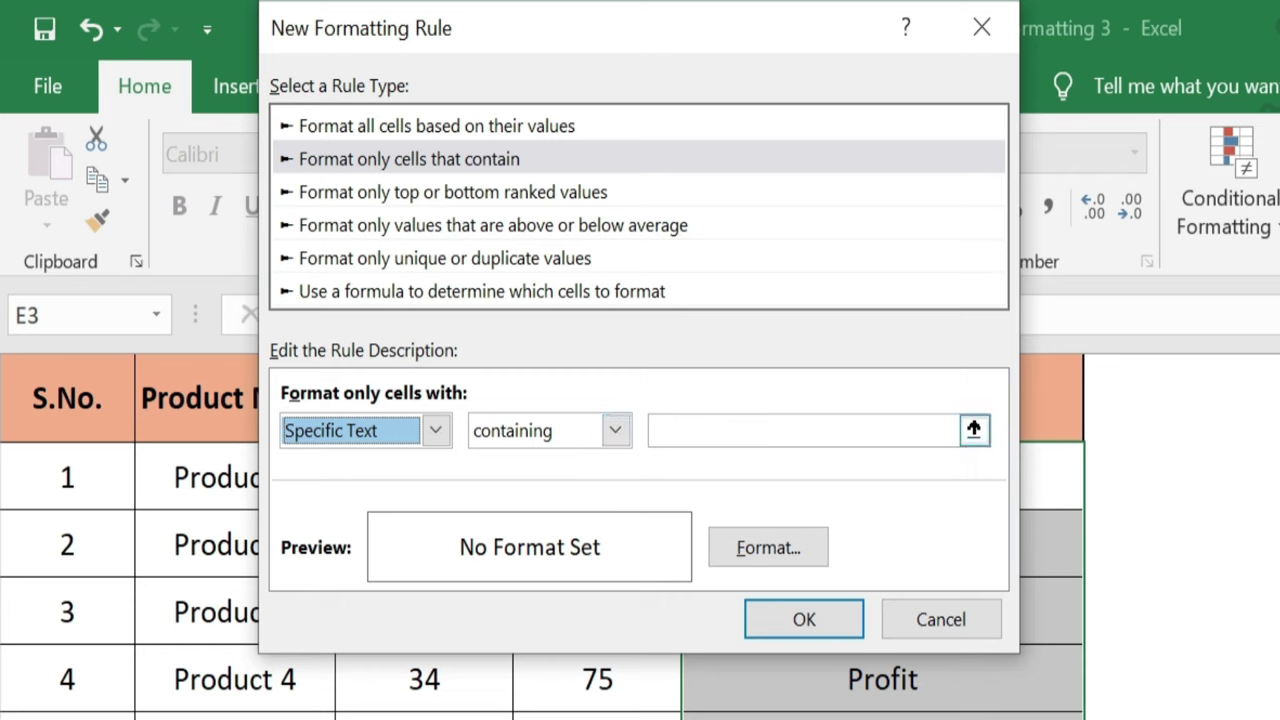
{"action": "left_click", "coordinate": [652, 430]}
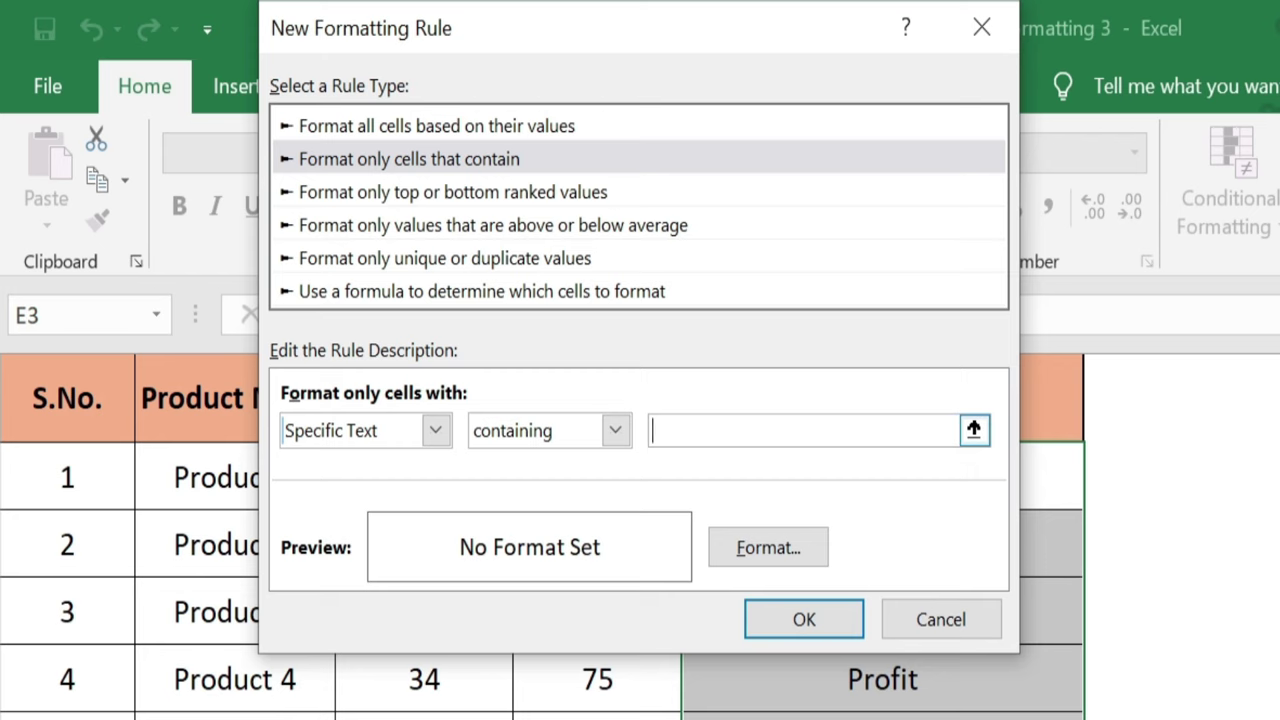
{"action": "type", "text": "Profit"}
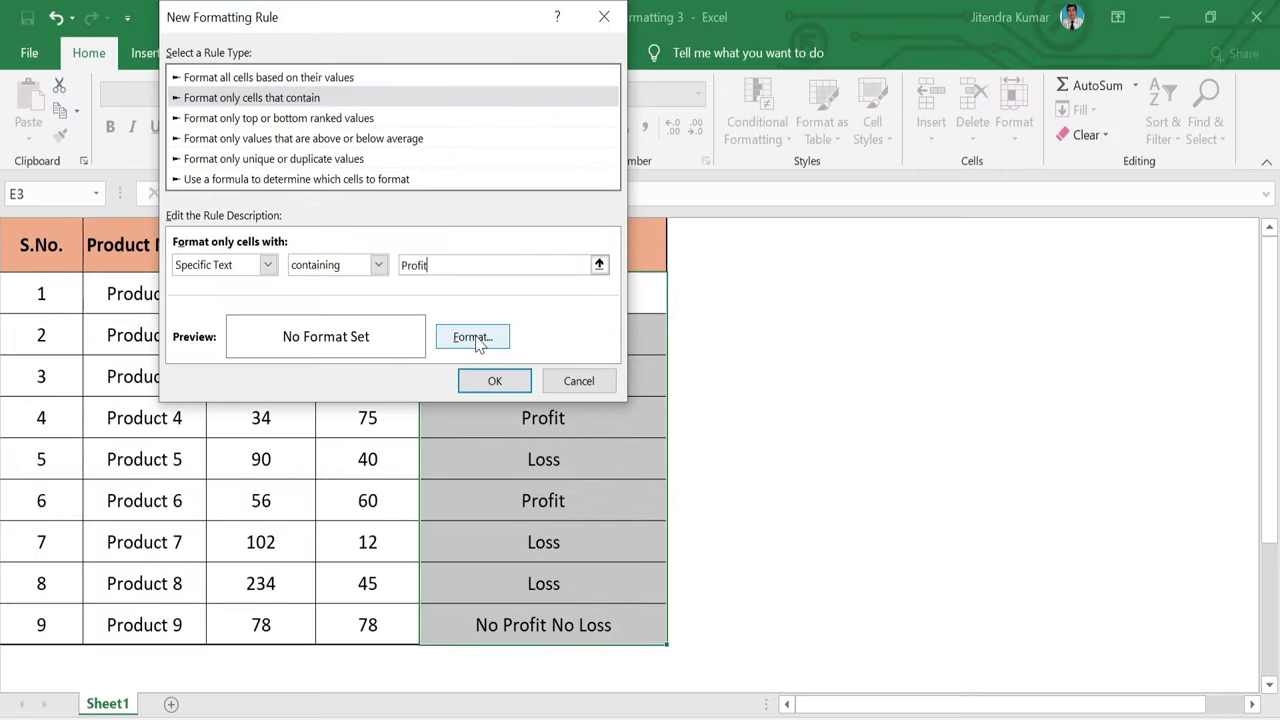
- Format the Profit rule with a green fill and bold white font
{"action": "left_click", "coordinate": [474, 338]}
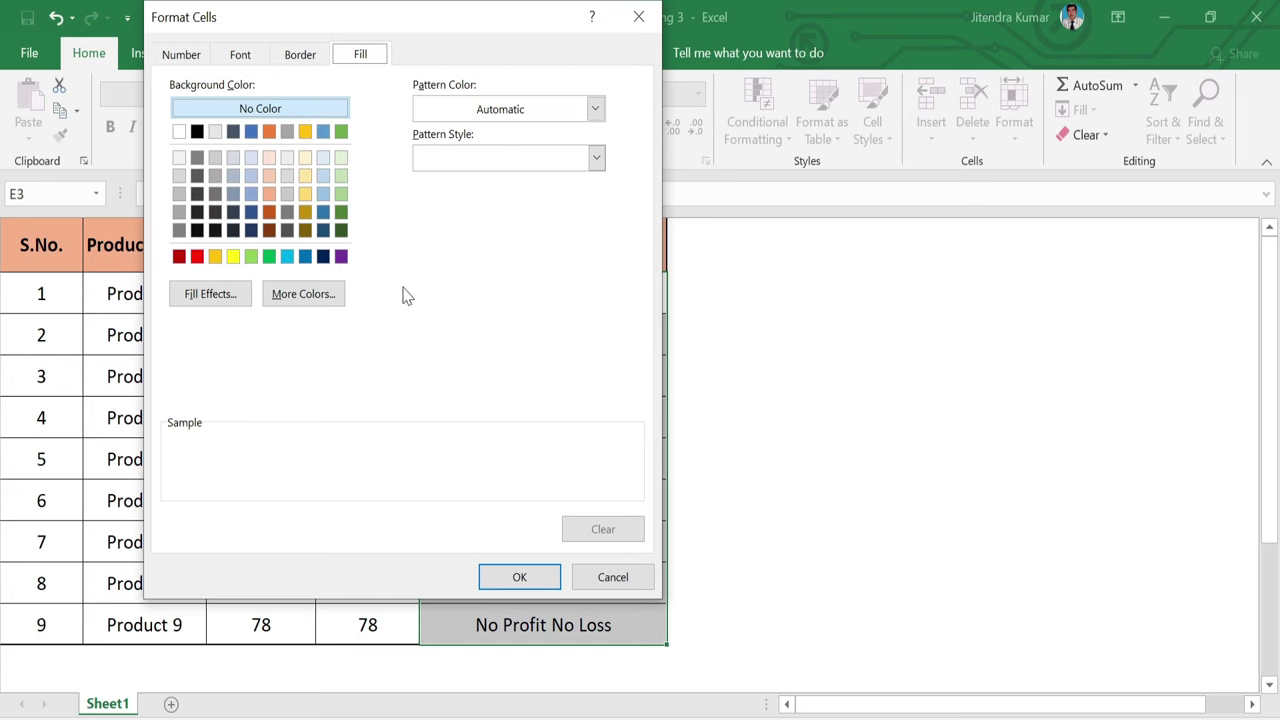
{"action": "left_click", "coordinate": [268, 257]}
{"action": "left_click", "coordinate": [243, 56]}
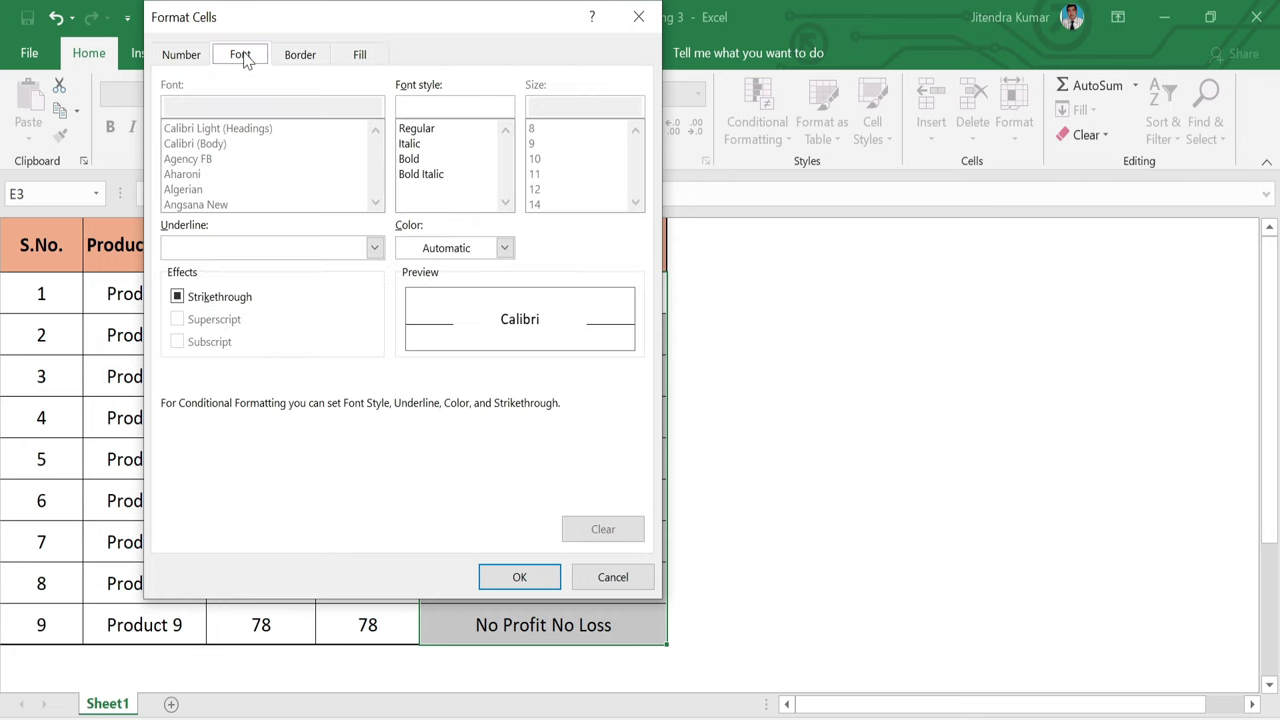
{"action": "left_click", "coordinate": [505, 250]}
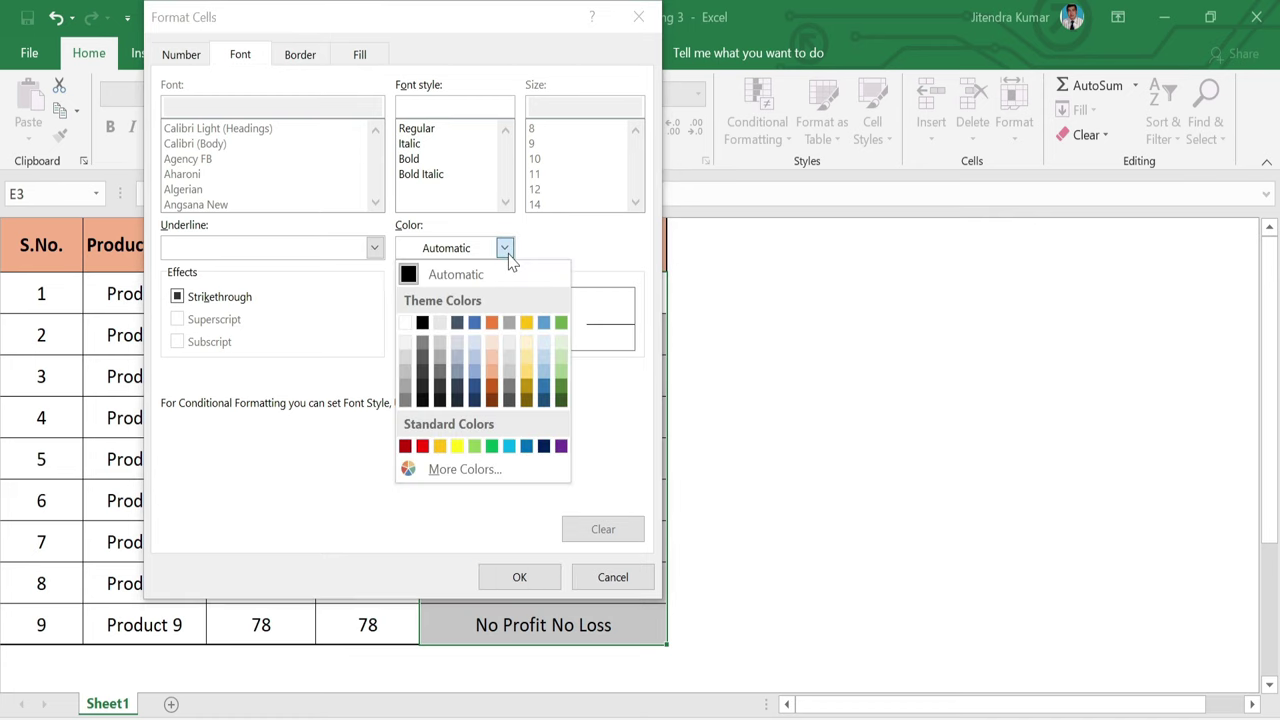
{"action": "left_click", "coordinate": [406, 323]}
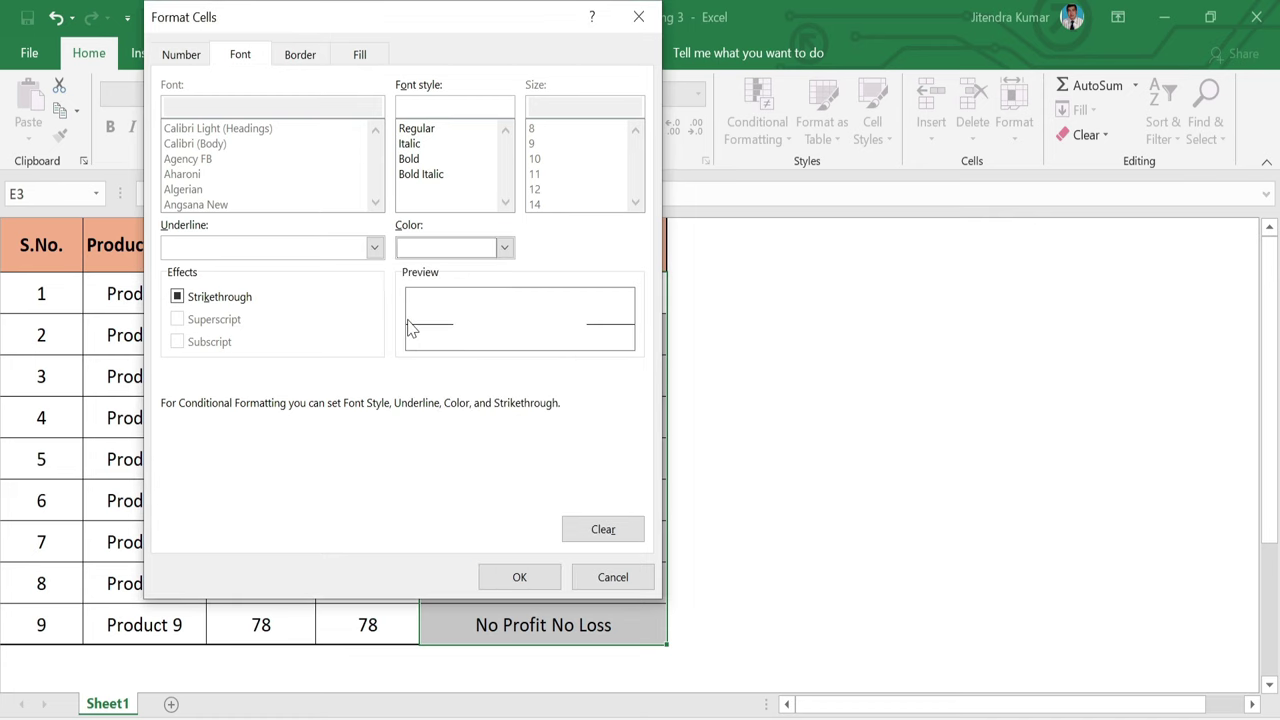
{"action": "left_click", "coordinate": [412, 162]}
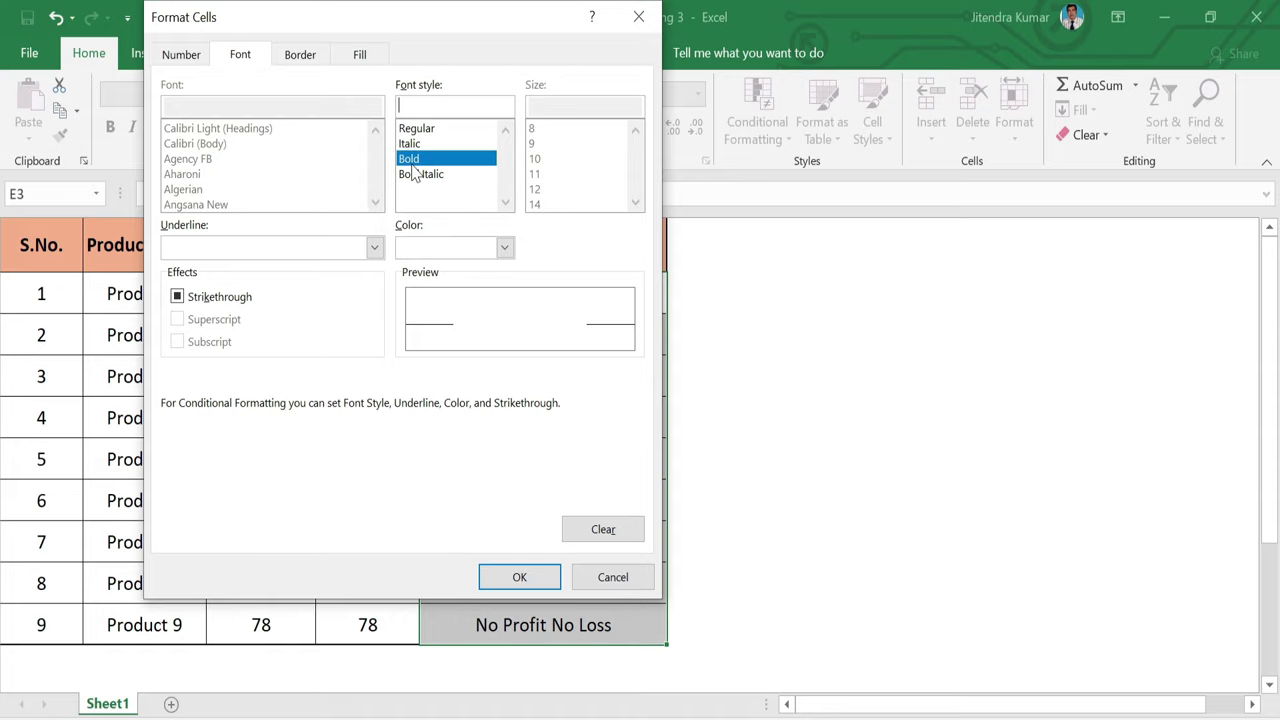
{"action": "left_click", "coordinate": [525, 577]}
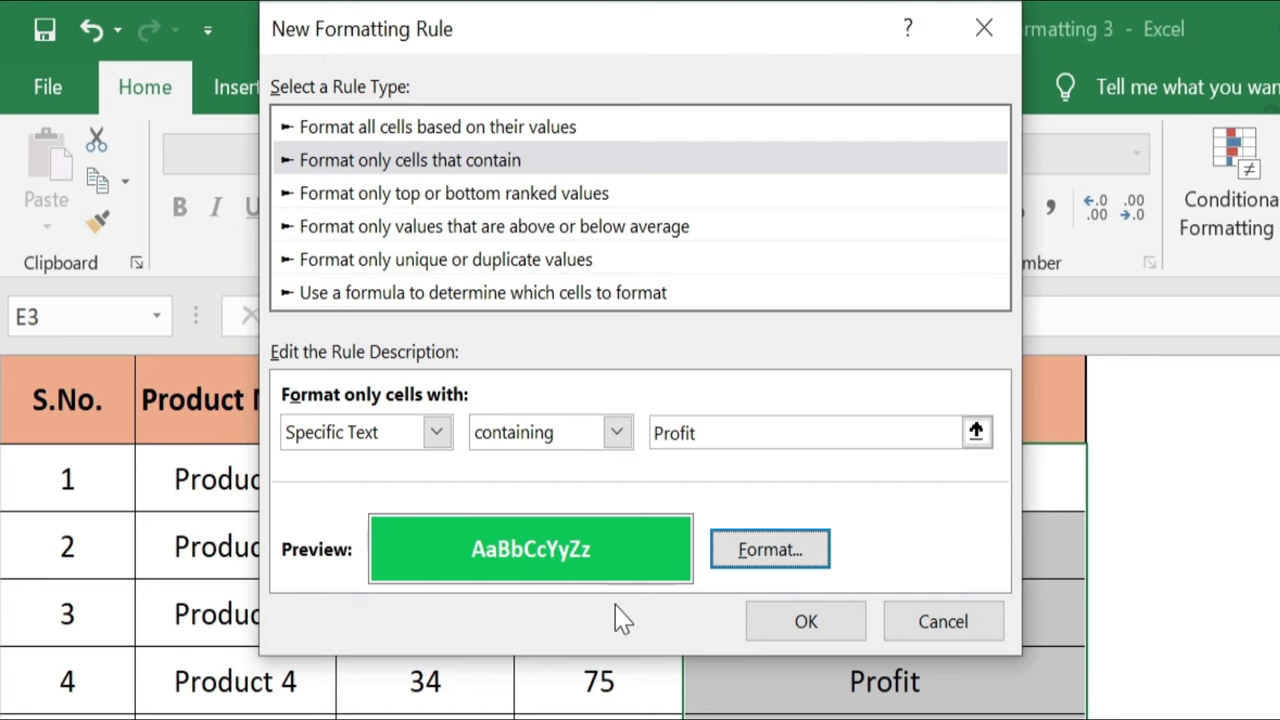
- Save the Profit rule and begin a second 'Format only cells that contain' rule
{"action": "left_click", "coordinate": [800, 632]}
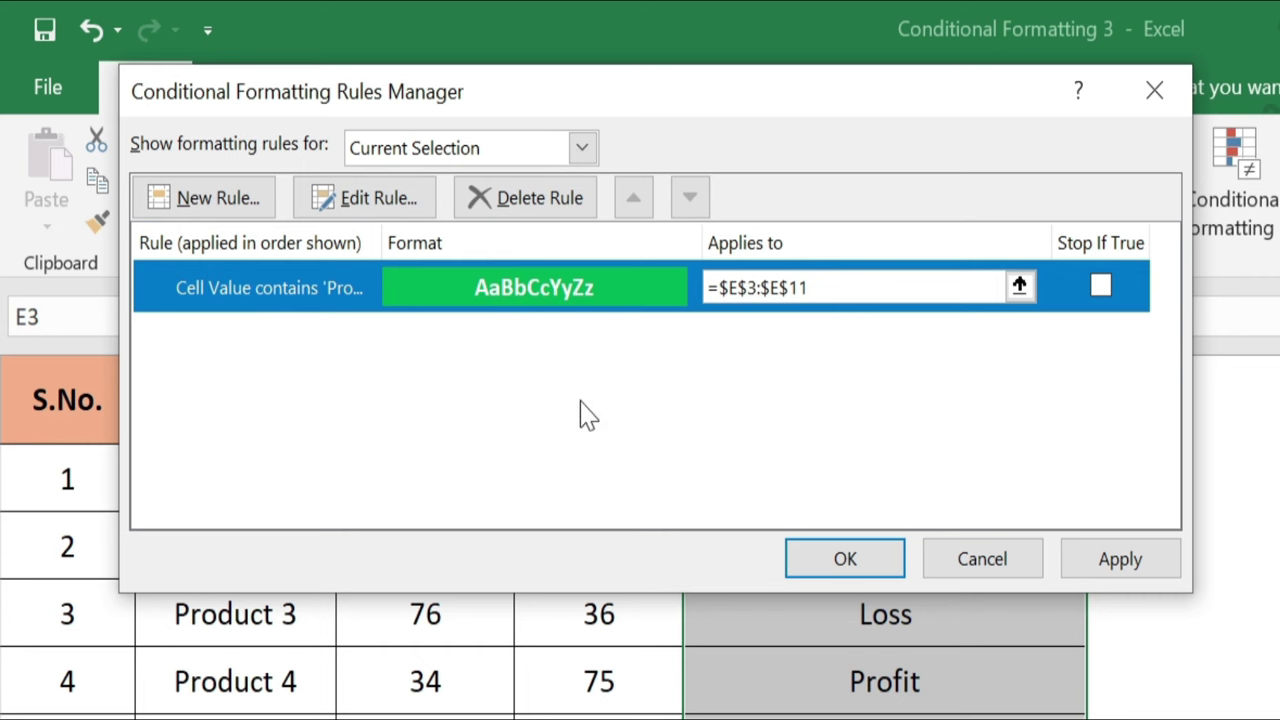
{"action": "left_click", "coordinate": [257, 215]}
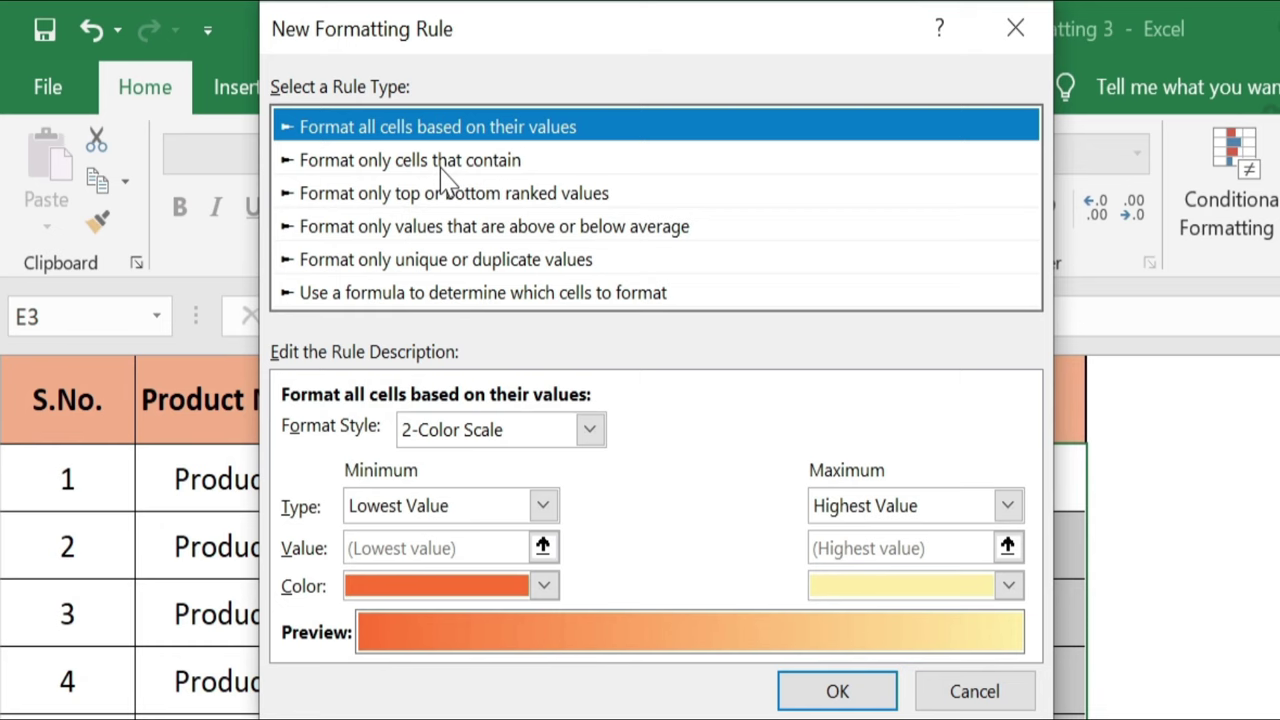
{"action": "left_click", "coordinate": [447, 170]}
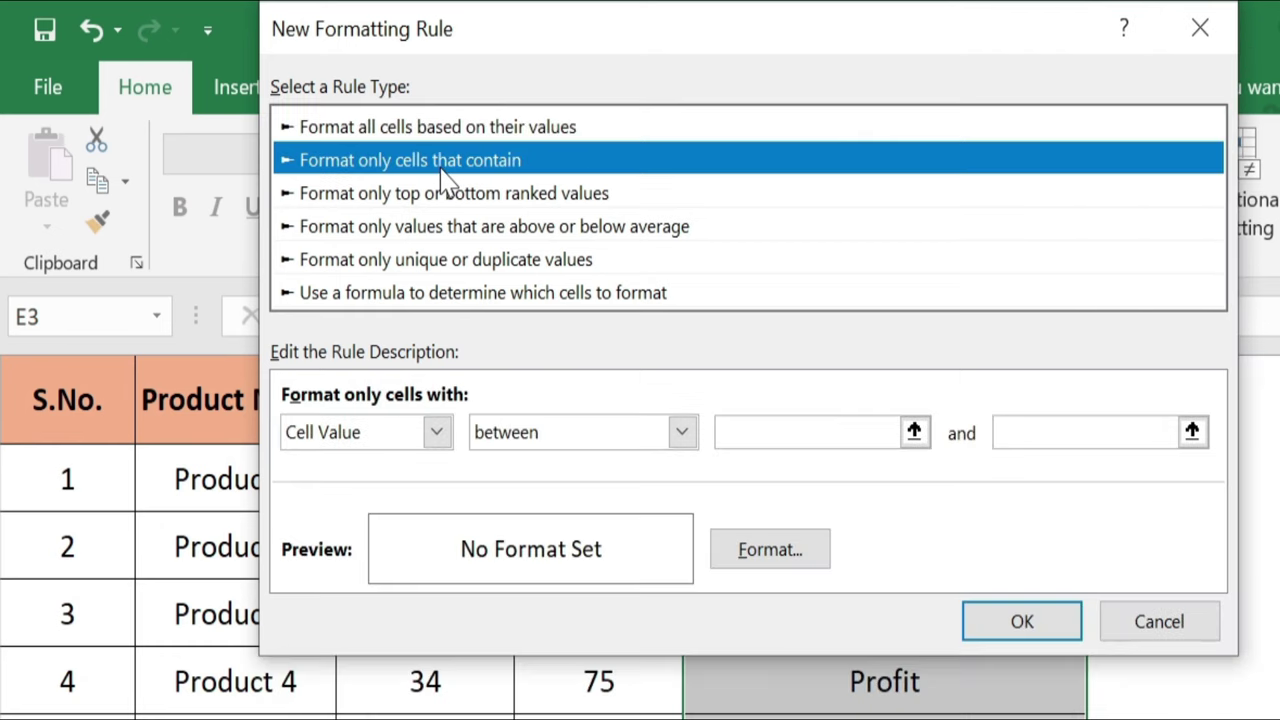
{"action": "left_click", "coordinate": [437, 438]}
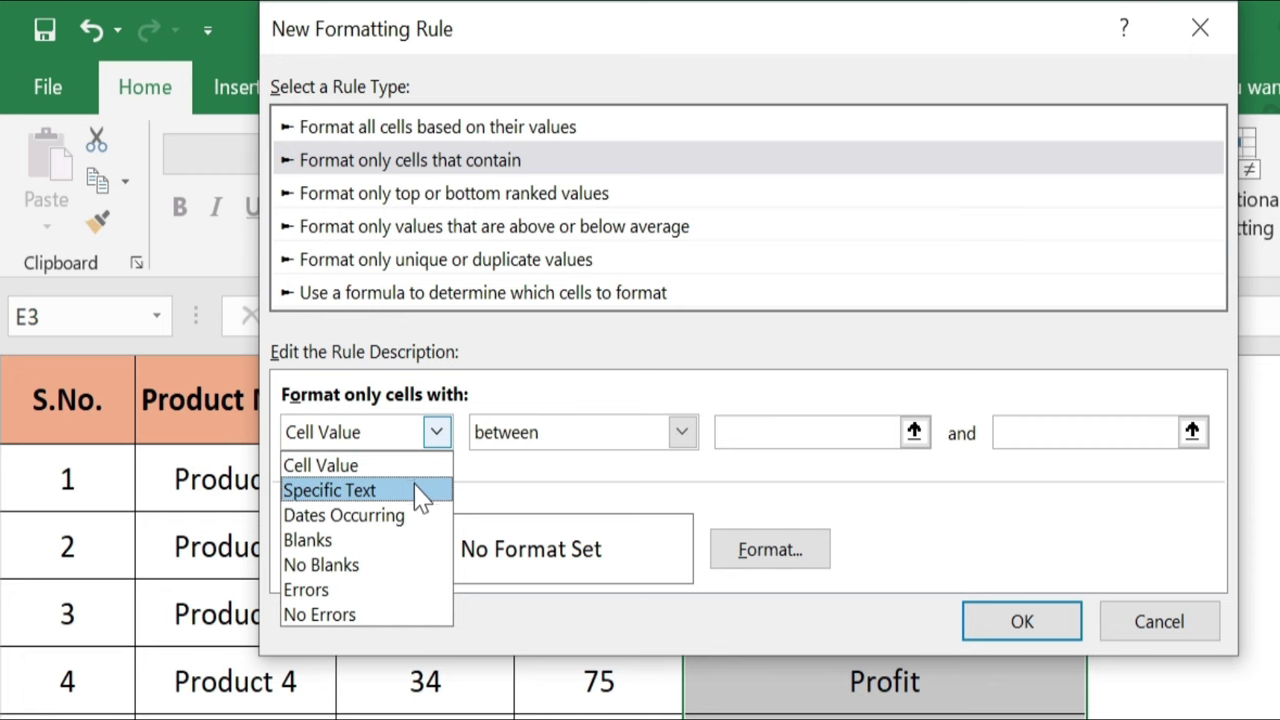
- Make the second rule match cells containing the specific text 'Loss'
{"action": "left_click", "coordinate": [423, 491]}
{"action": "left_click", "coordinate": [800, 432]}
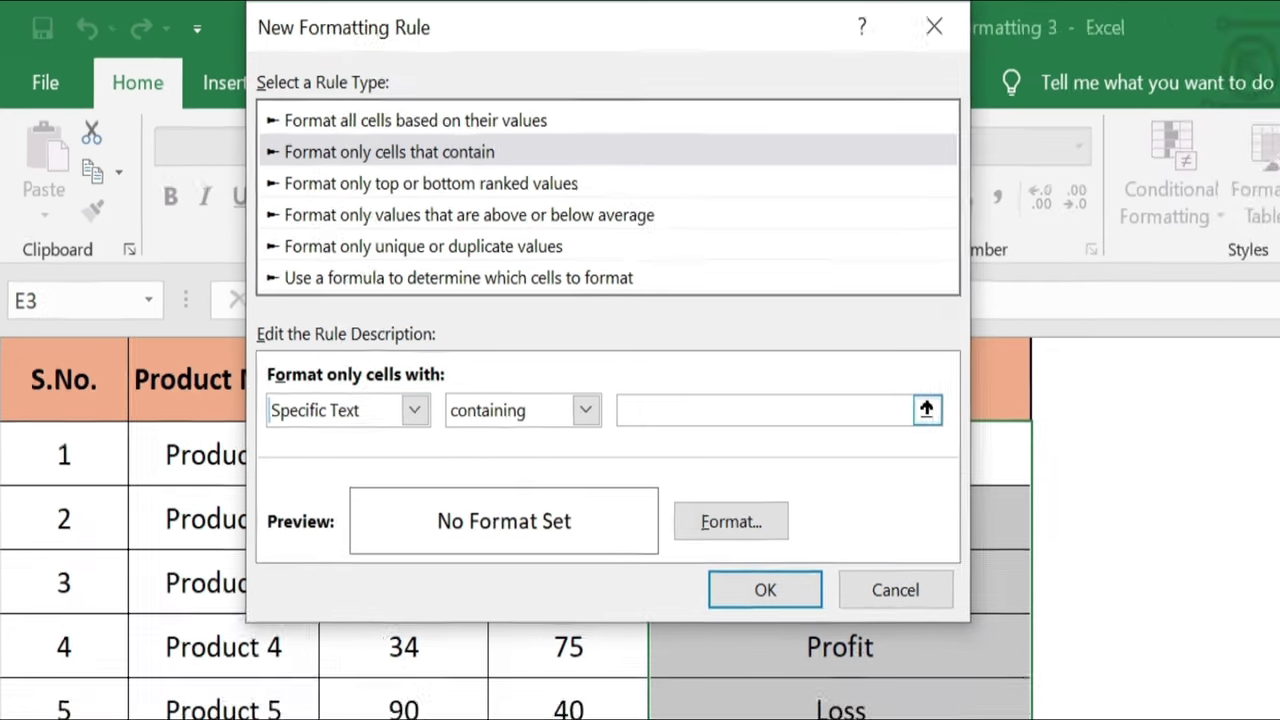
{"action": "type", "text": "Loss"}
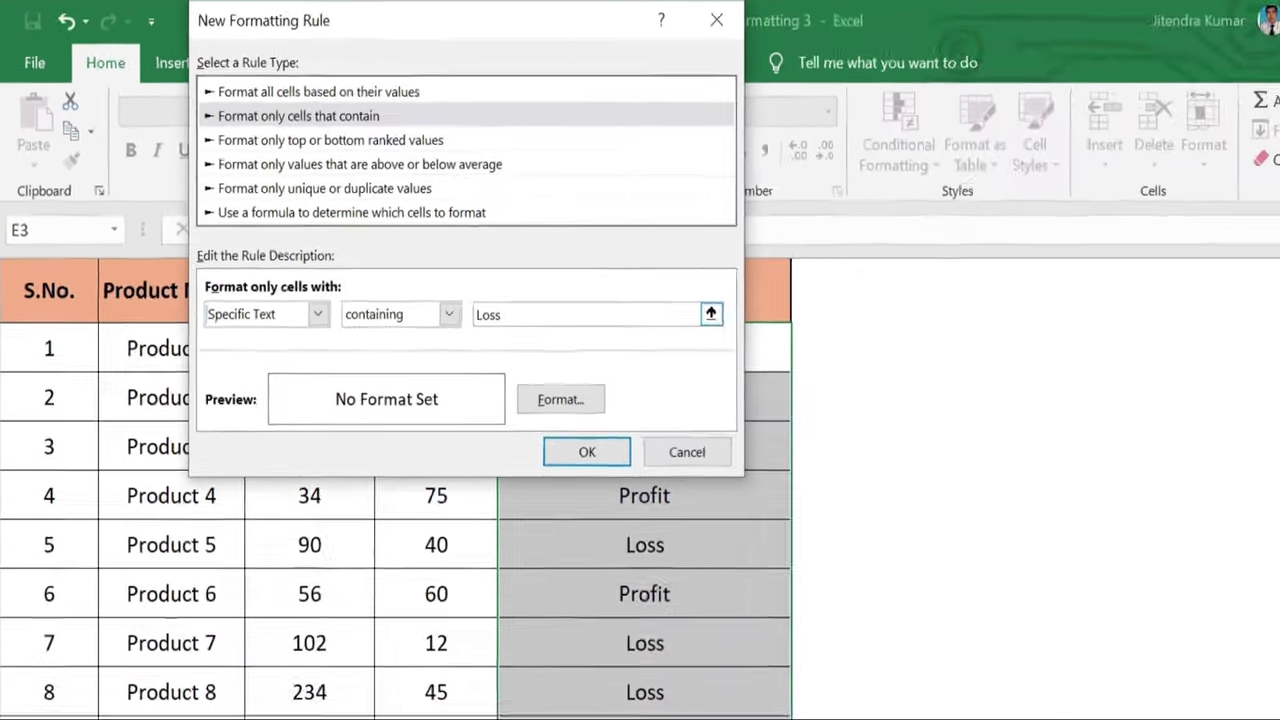
- Give the Loss rule a red fill with bold white text and save it
{"action": "left_click", "coordinate": [474, 340]}
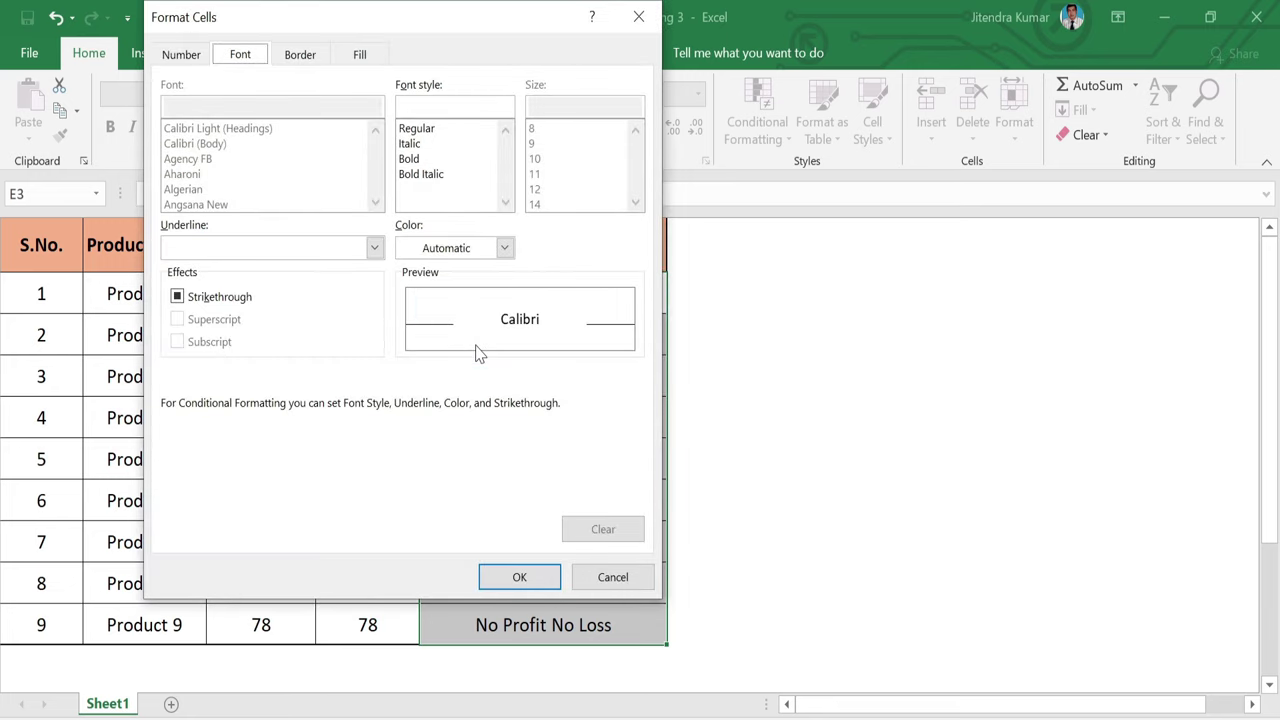
{"action": "left_click", "coordinate": [372, 58]}
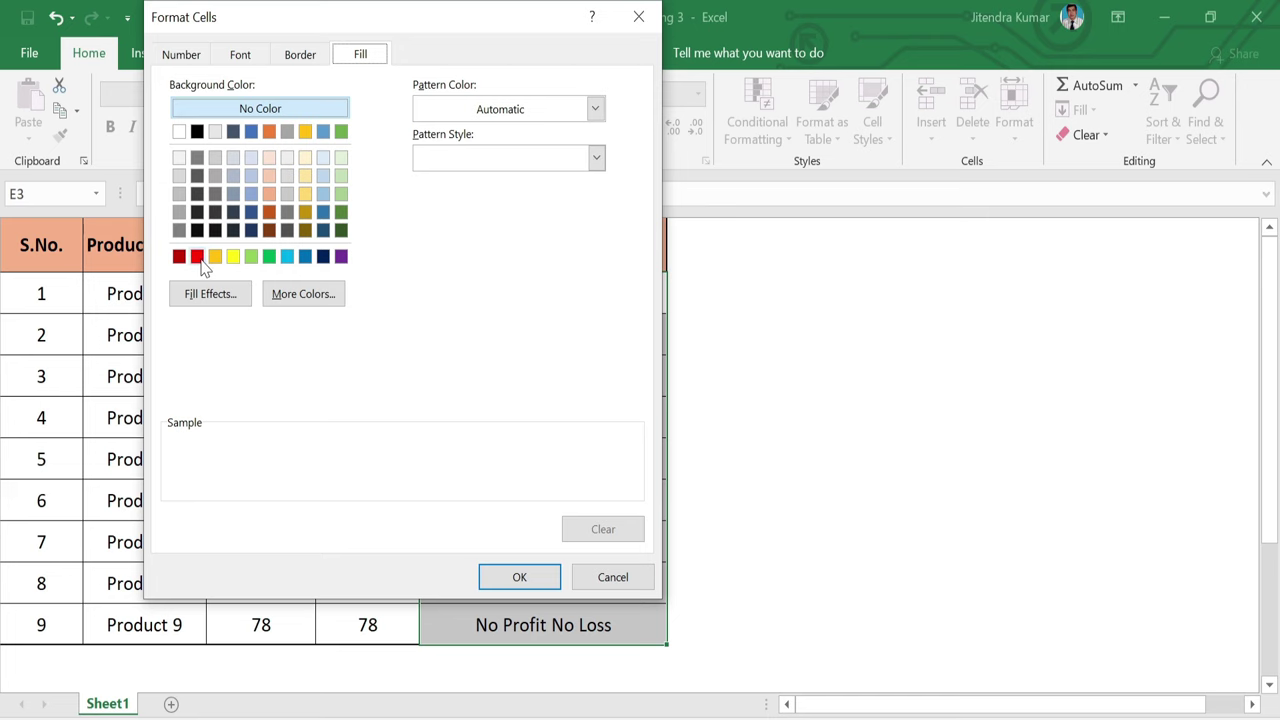
{"action": "left_click", "coordinate": [197, 257]}
{"action": "left_click", "coordinate": [241, 56]}
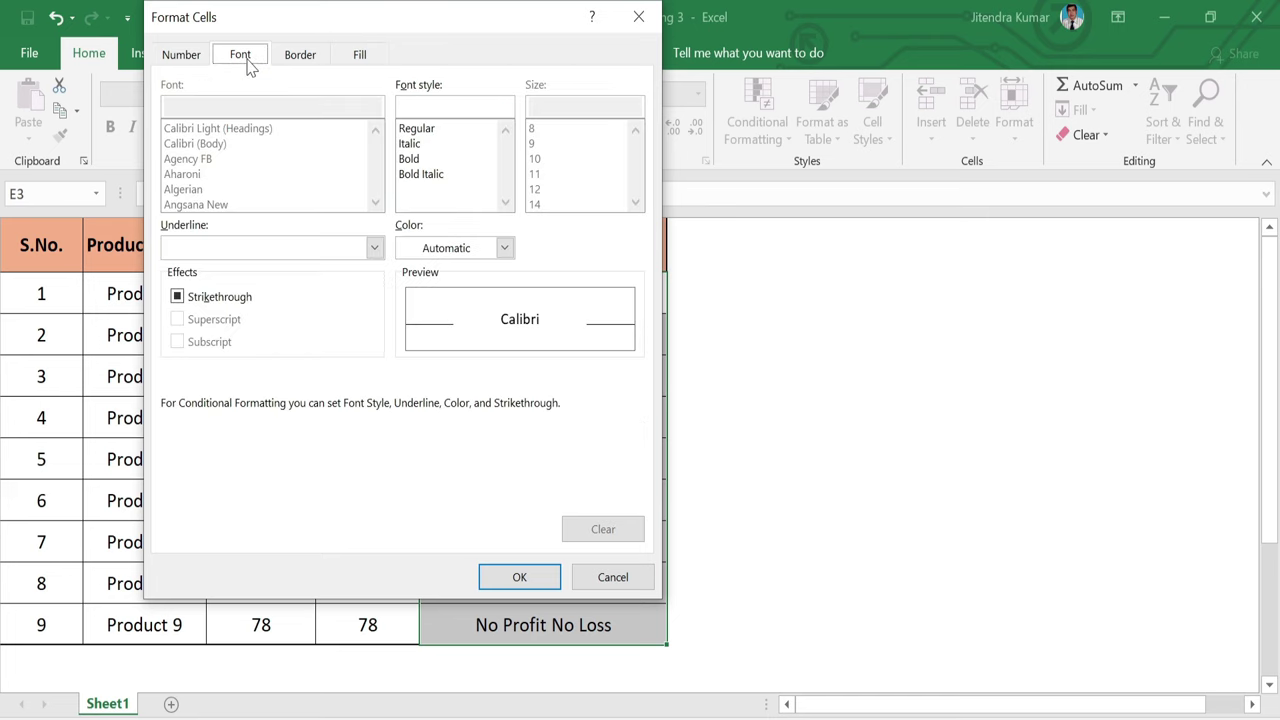
{"action": "left_click", "coordinate": [505, 249]}
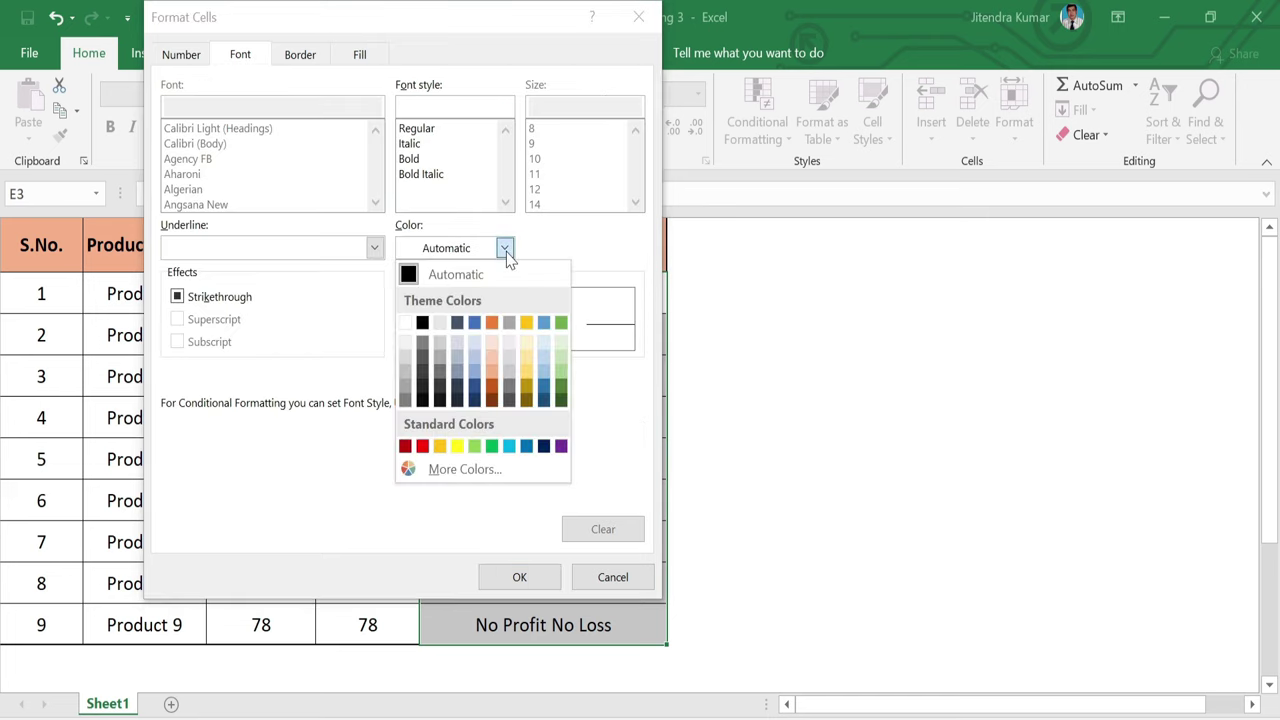
{"action": "left_click", "coordinate": [410, 328]}
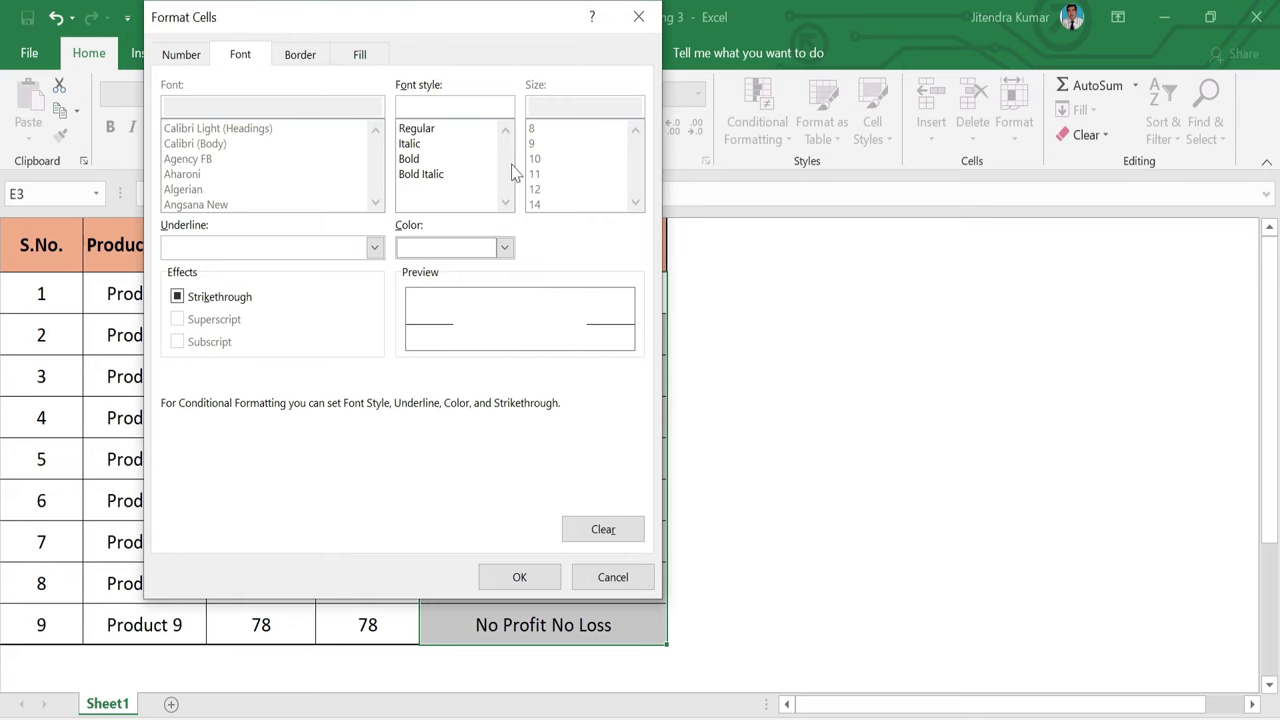
{"action": "left_click", "coordinate": [416, 162]}
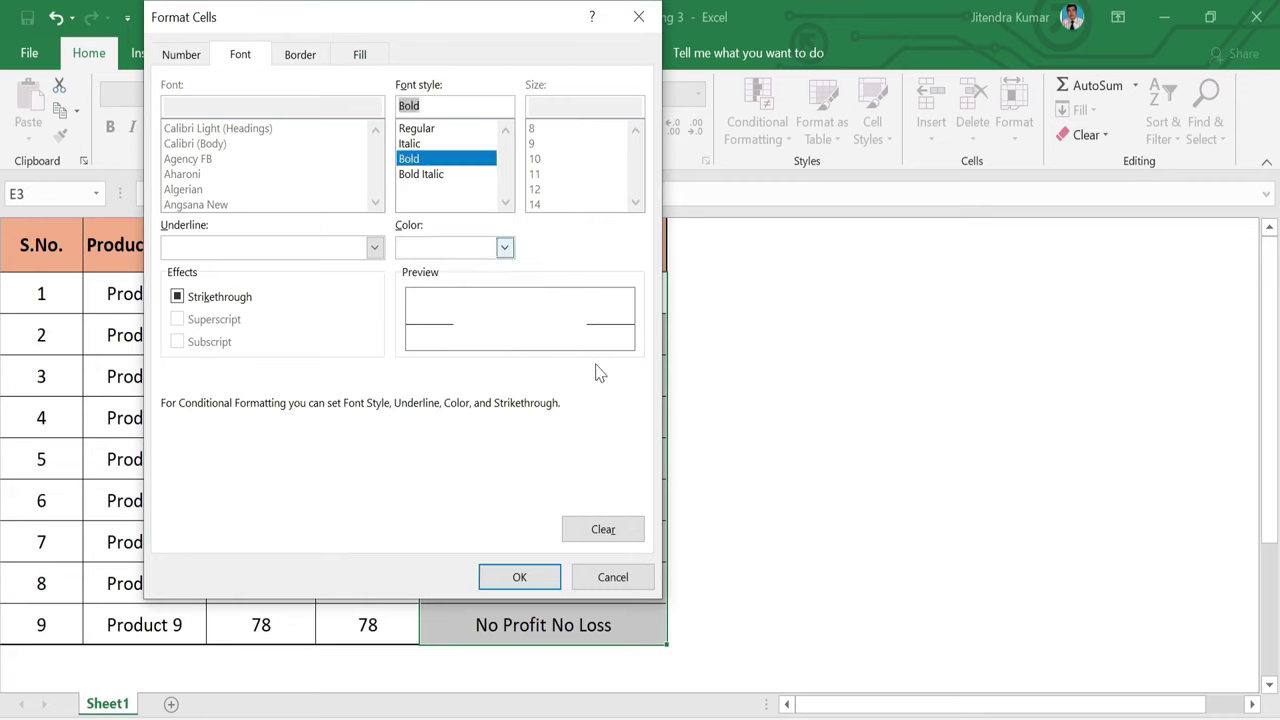
{"action": "left_click", "coordinate": [522, 578]}
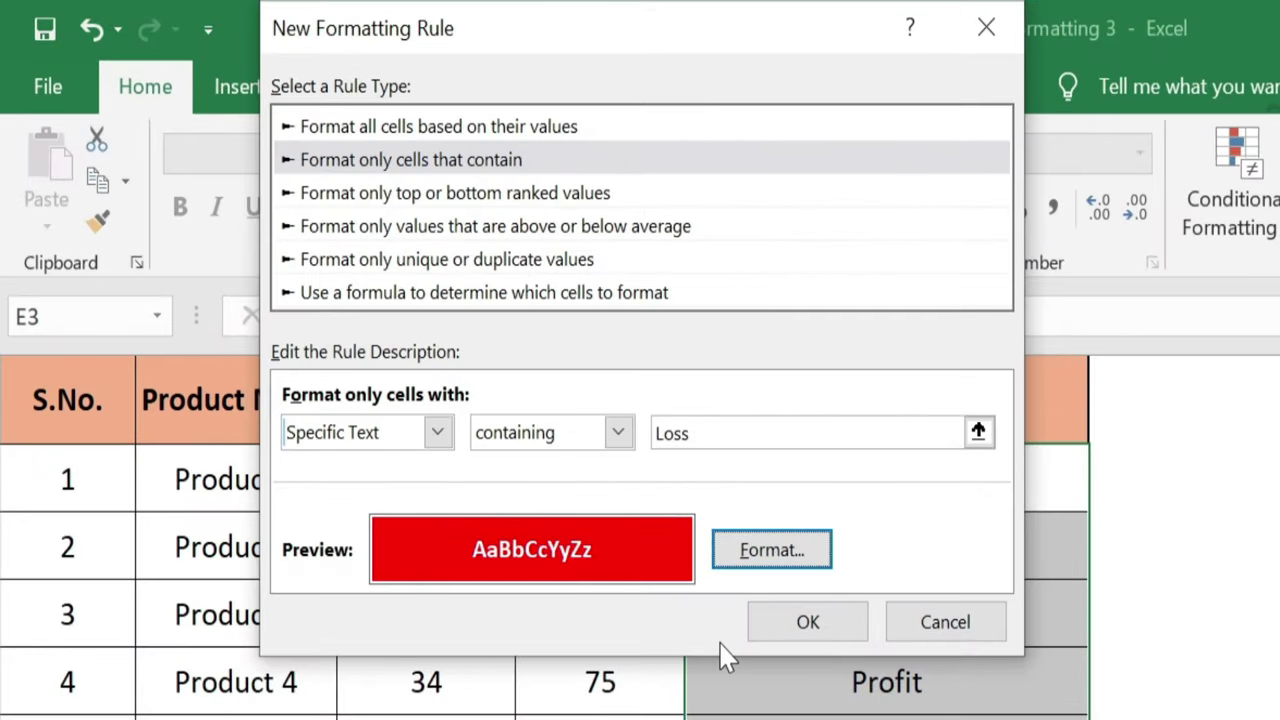
{"action": "left_click", "coordinate": [824, 636]}
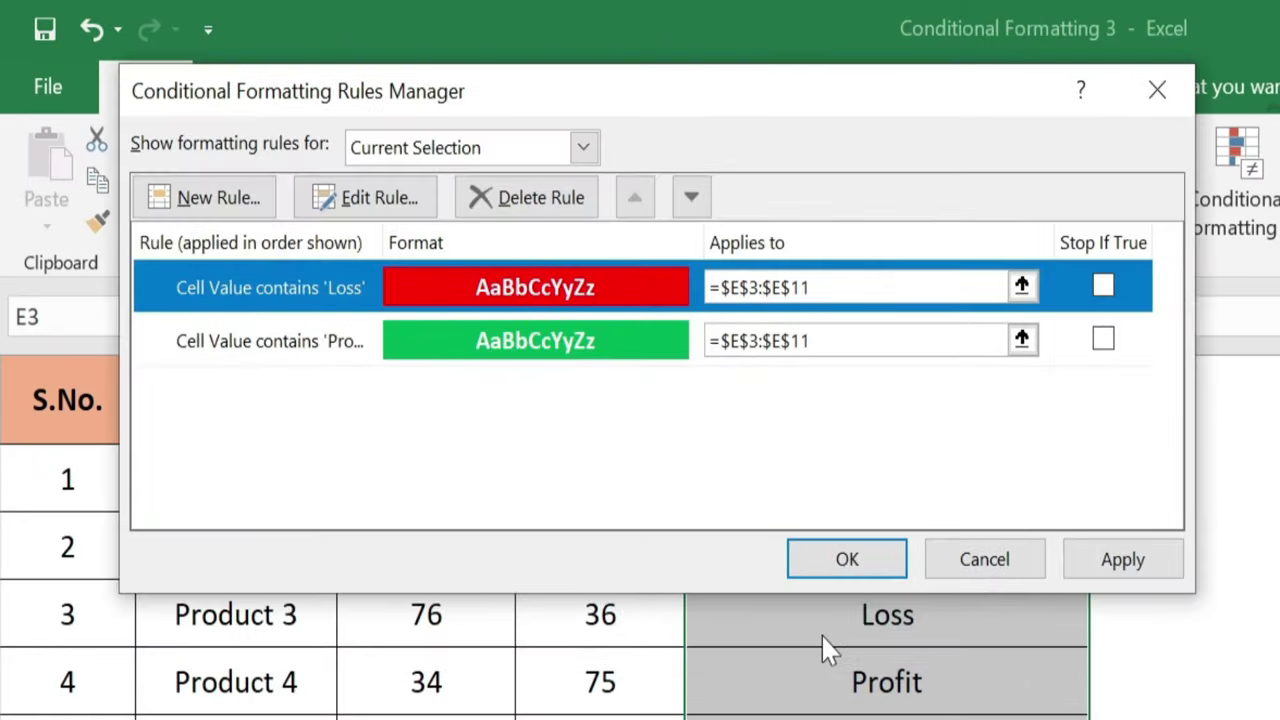
- Begin a third rule matching cells that contain the specific text 'No Profit No Loss'
{"action": "left_click", "coordinate": [206, 200]}
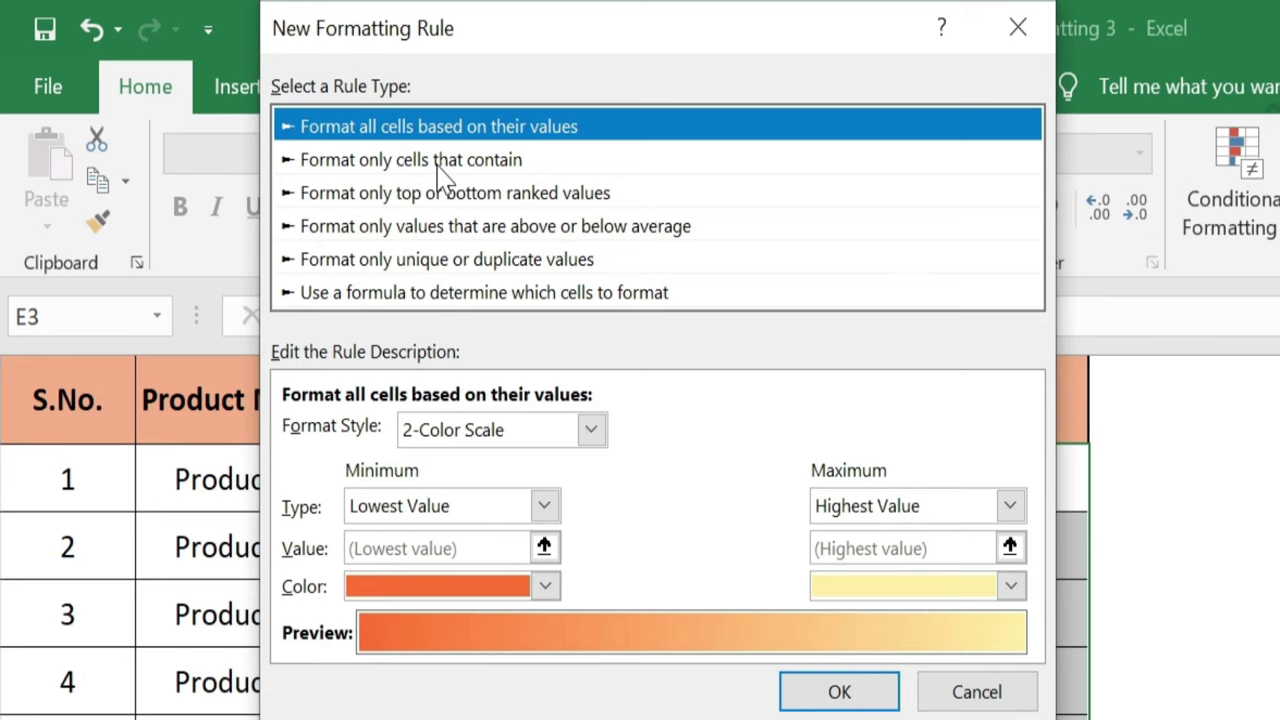
{"action": "left_click", "coordinate": [440, 165]}
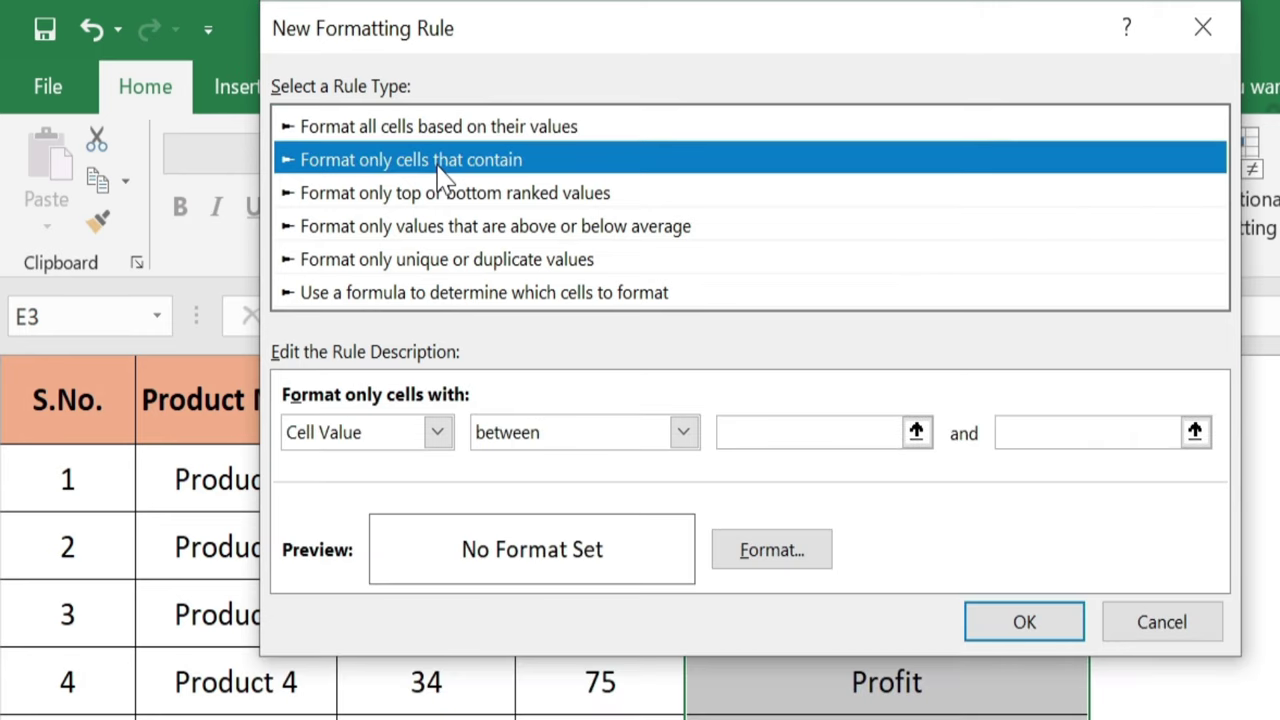
{"action": "left_click", "coordinate": [438, 434]}
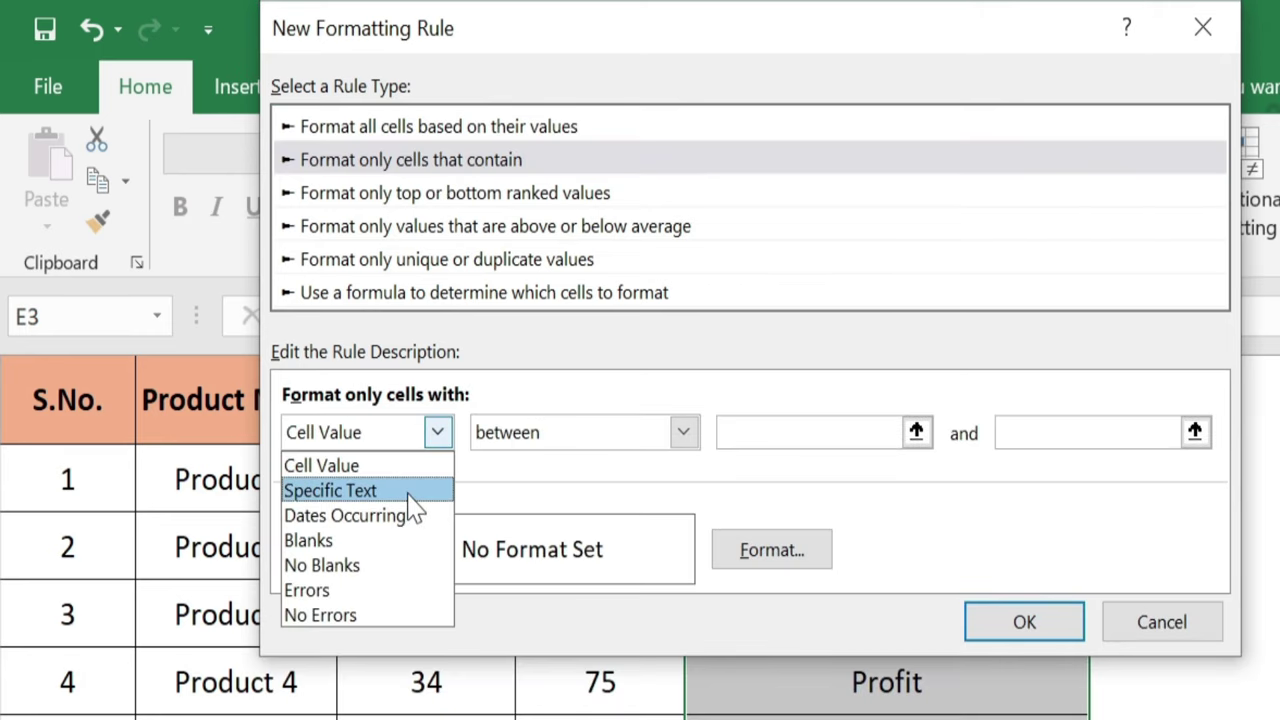
{"action": "left_click", "coordinate": [408, 498]}
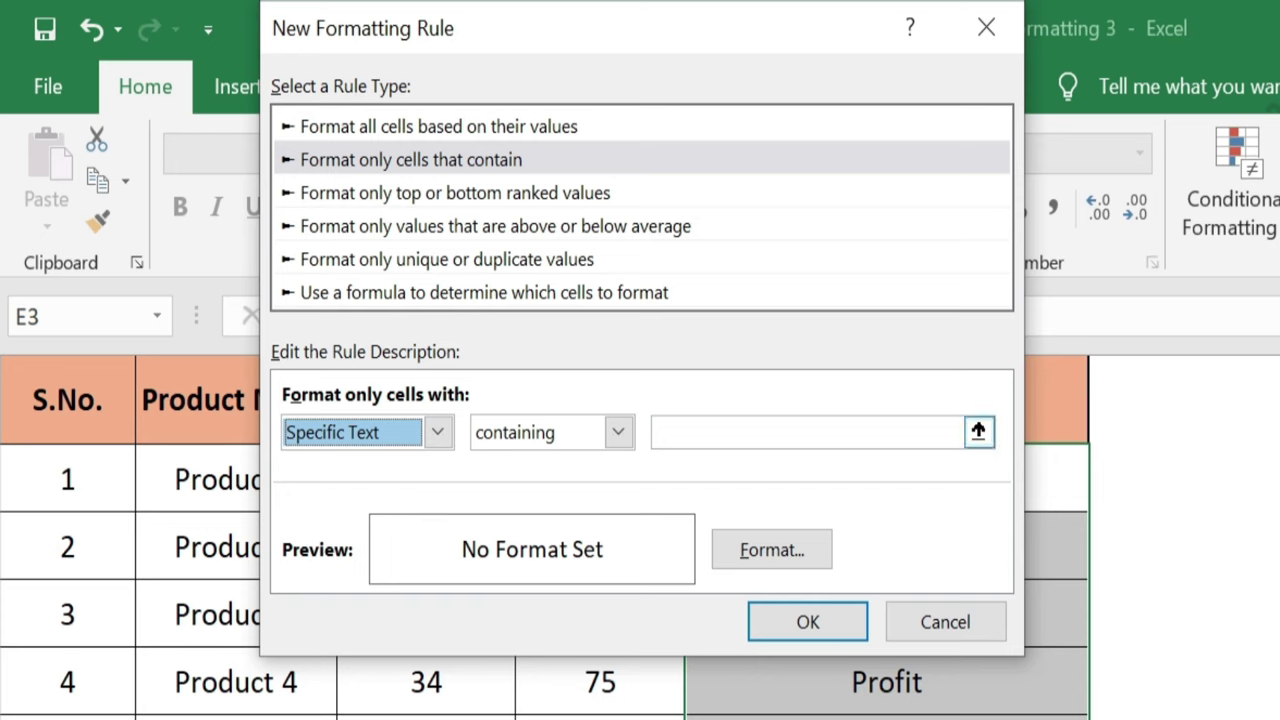
{"action": "left_click", "coordinate": [657, 432]}
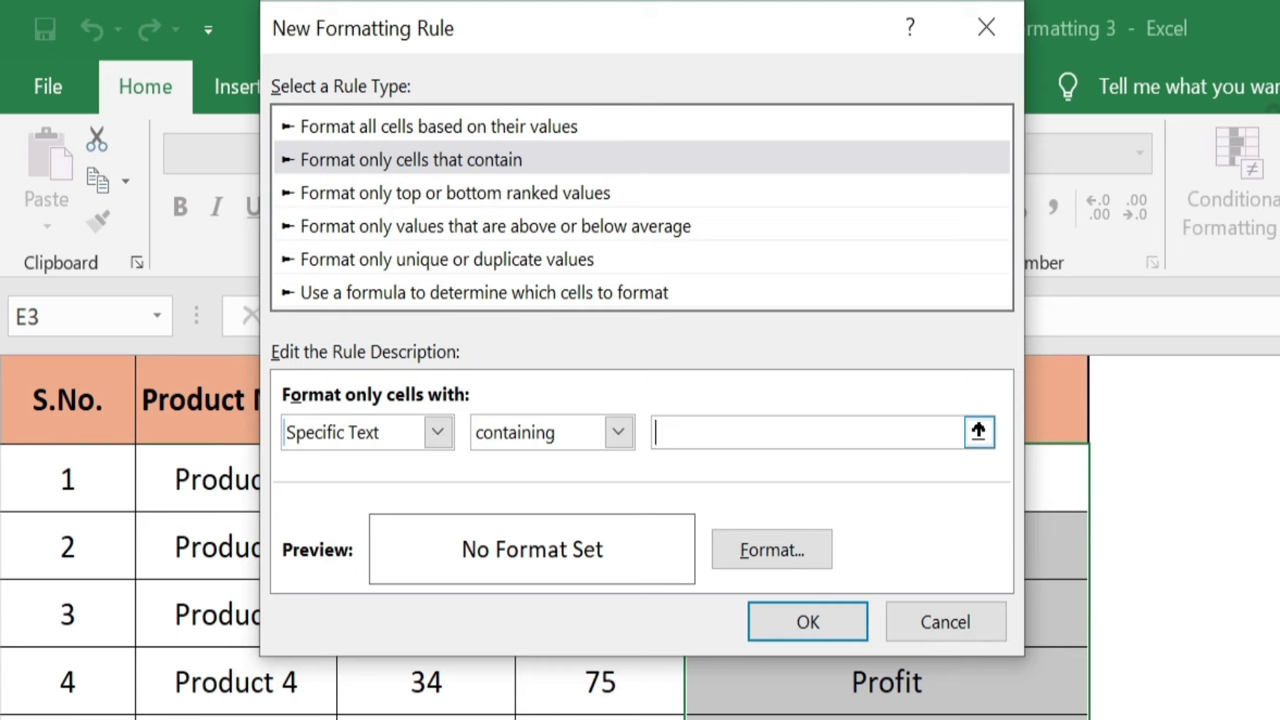
{"action": "type", "text": "No Profit No Loss"}
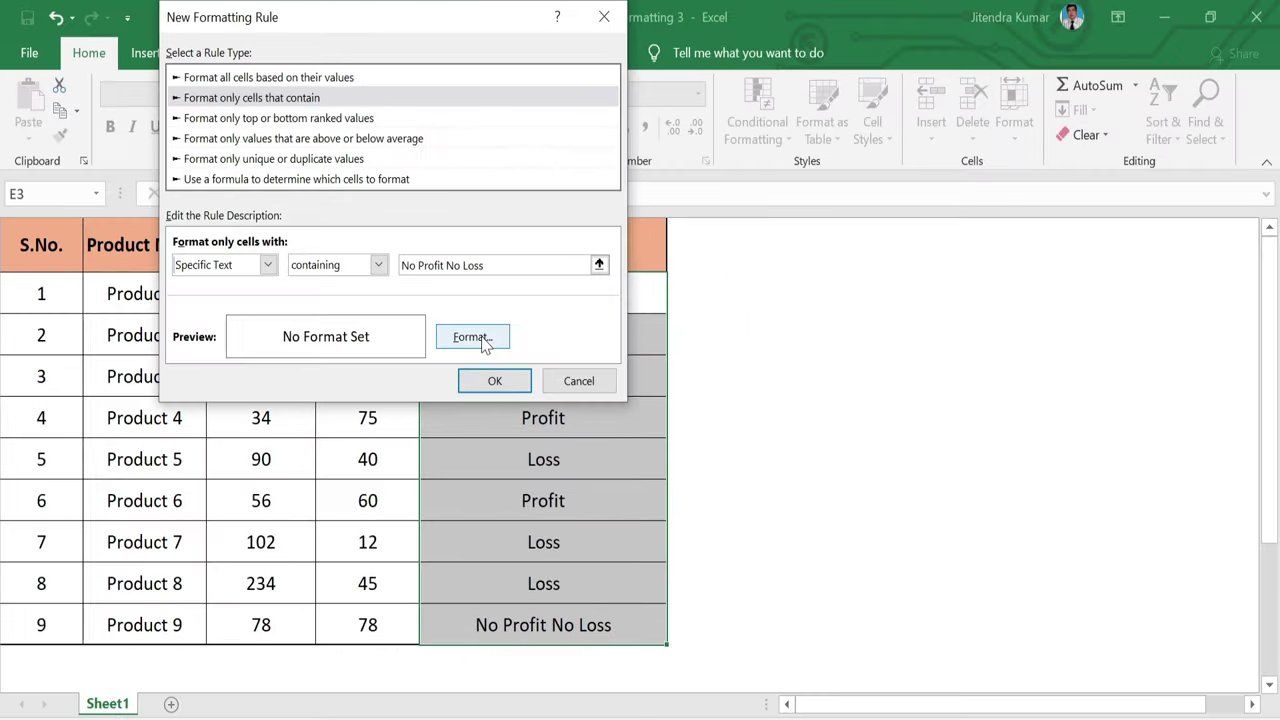
- Format the rule with a yellow fill and bold automatic-colour text, then save it
{"action": "left_click", "coordinate": [482, 339]}
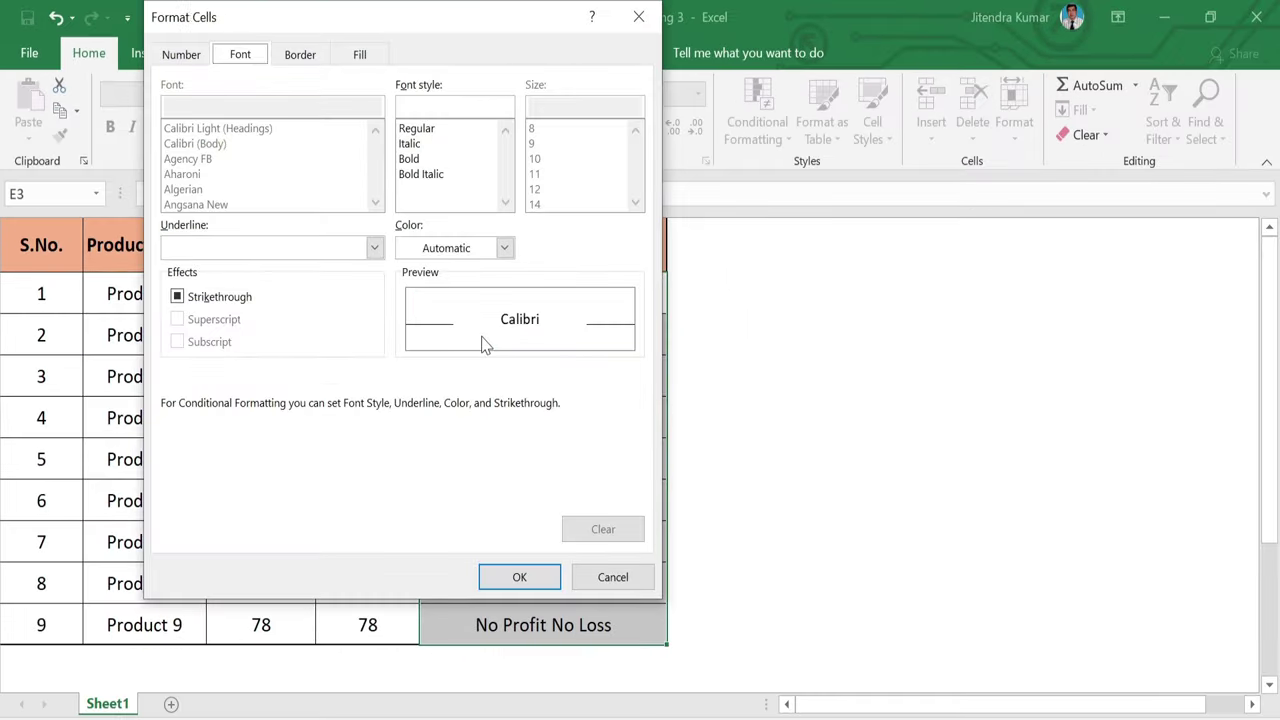
{"action": "left_click", "coordinate": [362, 60]}
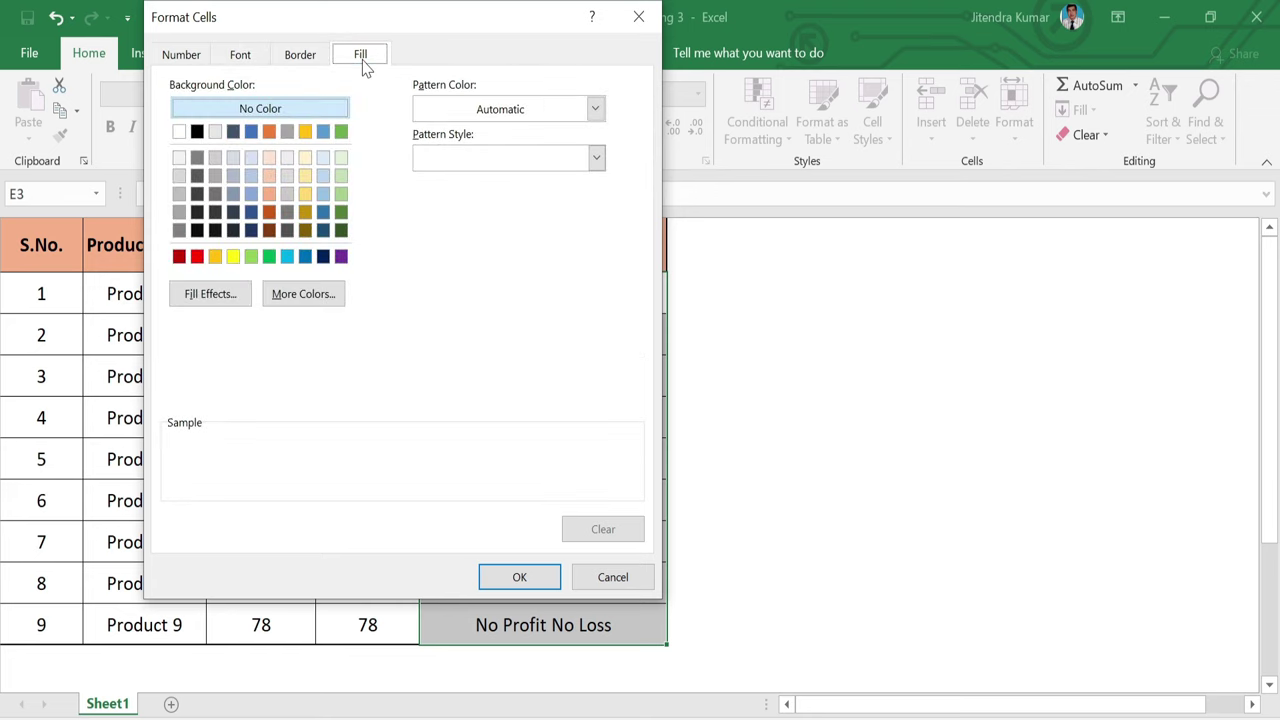
{"action": "left_click", "coordinate": [233, 257]}
{"action": "left_click", "coordinate": [250, 58]}
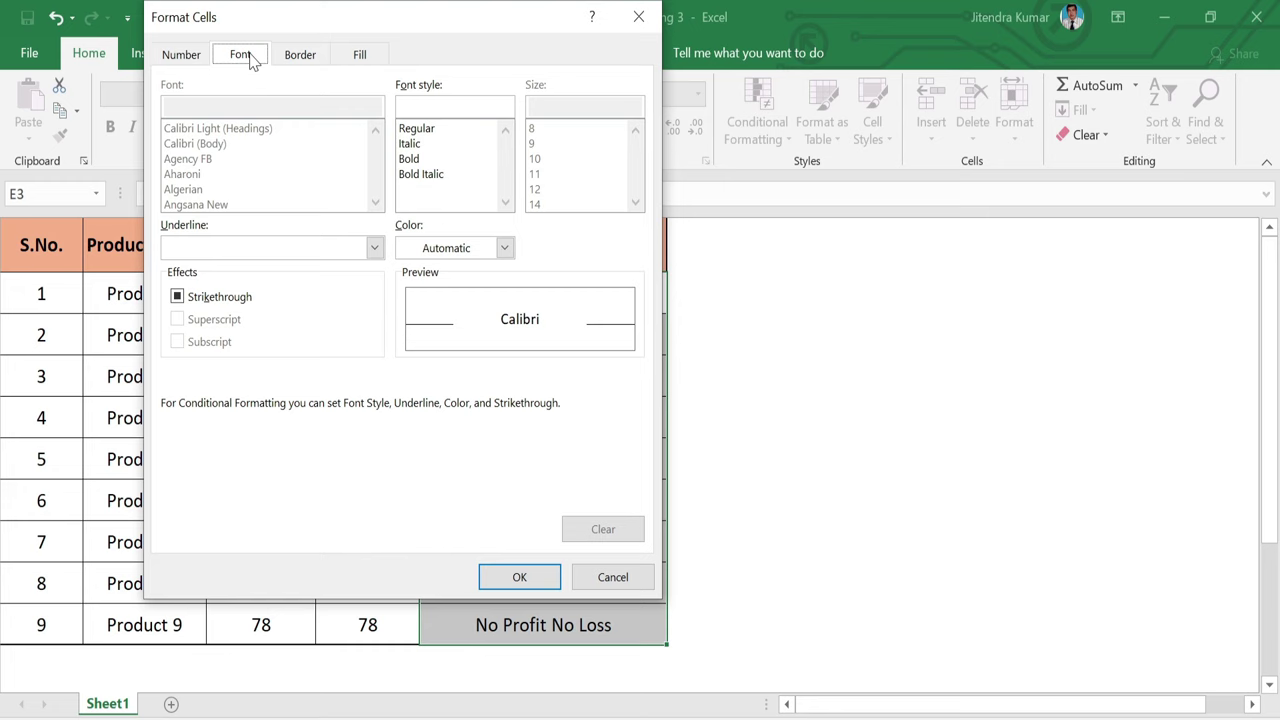
{"action": "left_click", "coordinate": [505, 249]}
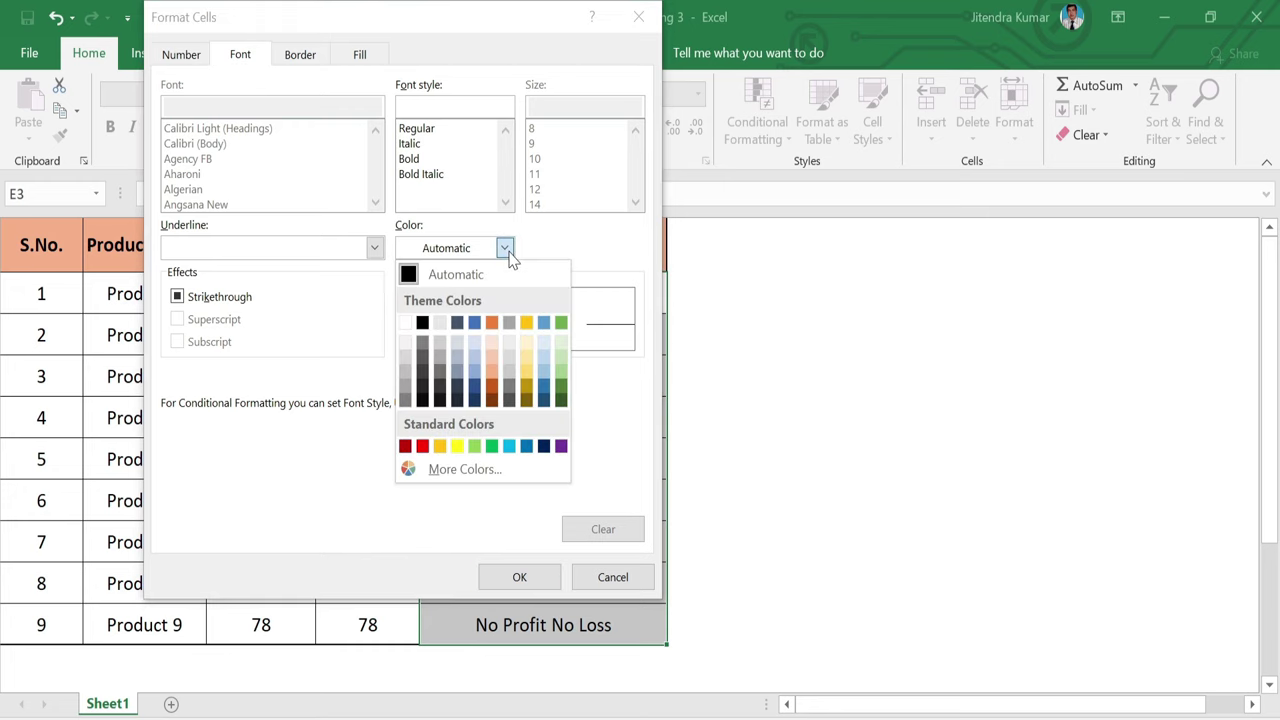
{"action": "left_click", "coordinate": [467, 276]}
{"action": "left_click", "coordinate": [412, 160]}
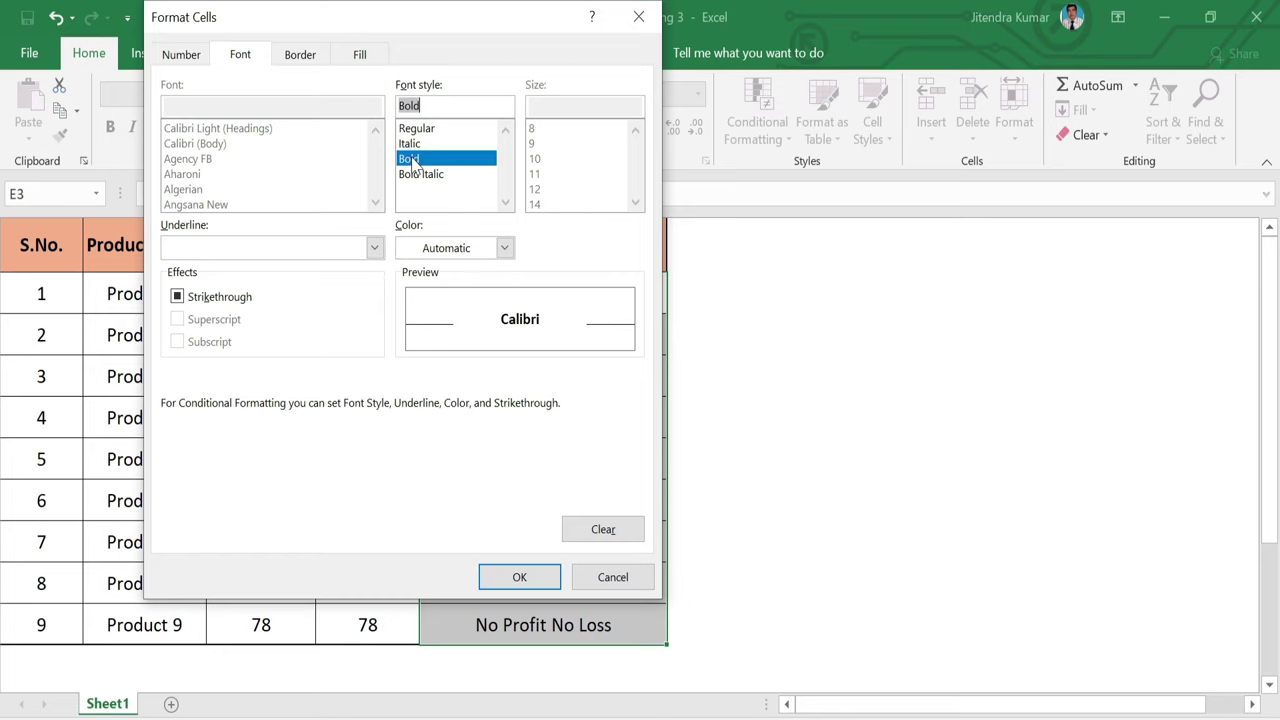
{"action": "left_click", "coordinate": [518, 586]}
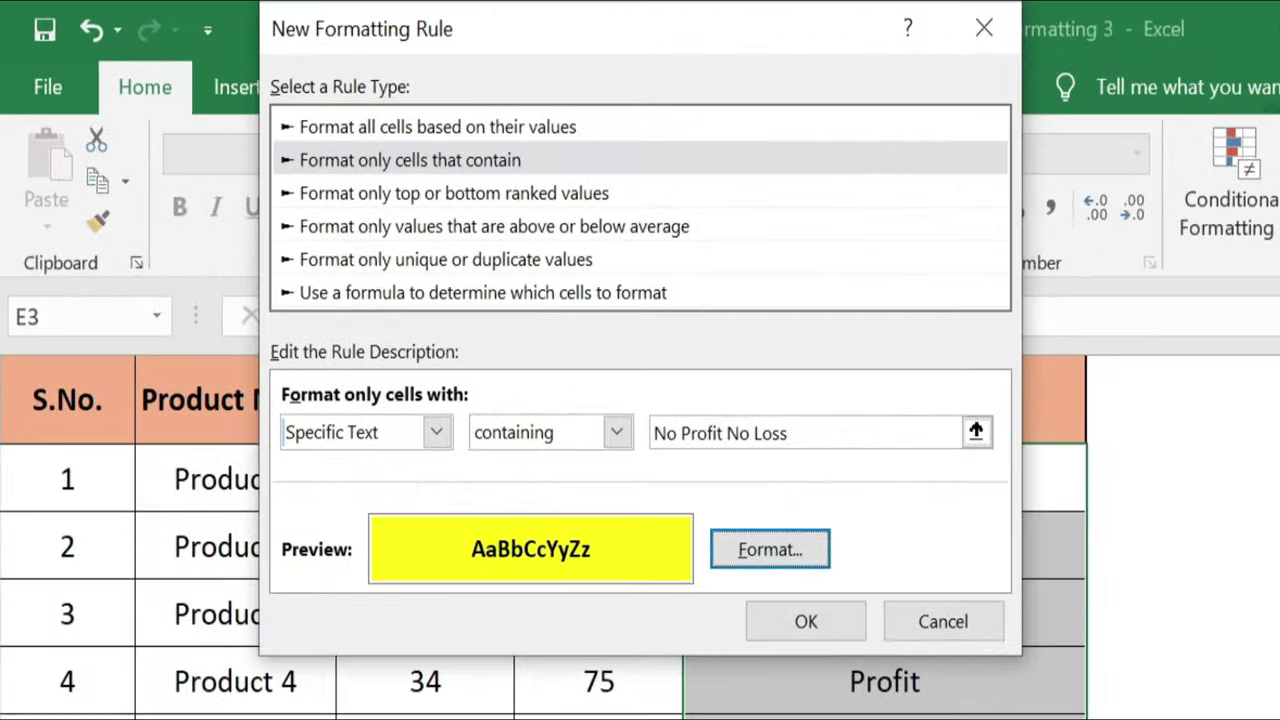
{"action": "left_click", "coordinate": [807, 634]}
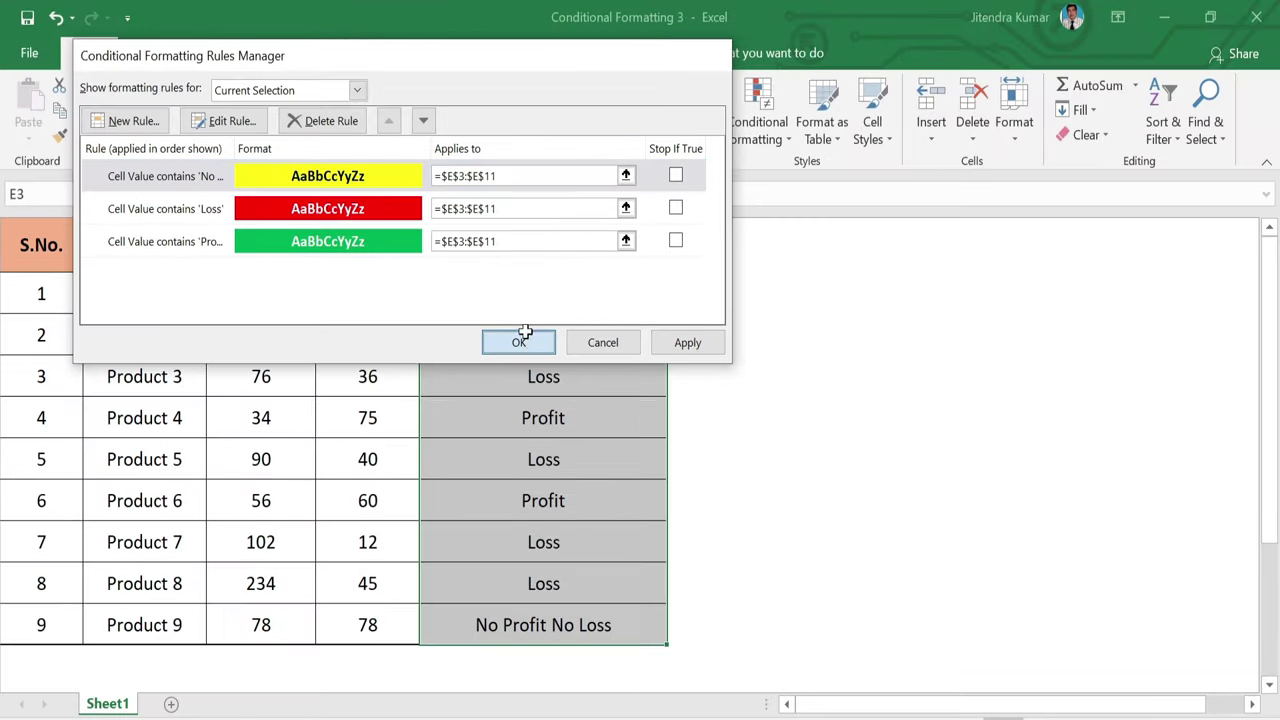
- Apply the yellow, red and green text rules to the Remarks range $E$3:$E$11
{"action": "left_click", "coordinate": [525, 342]}
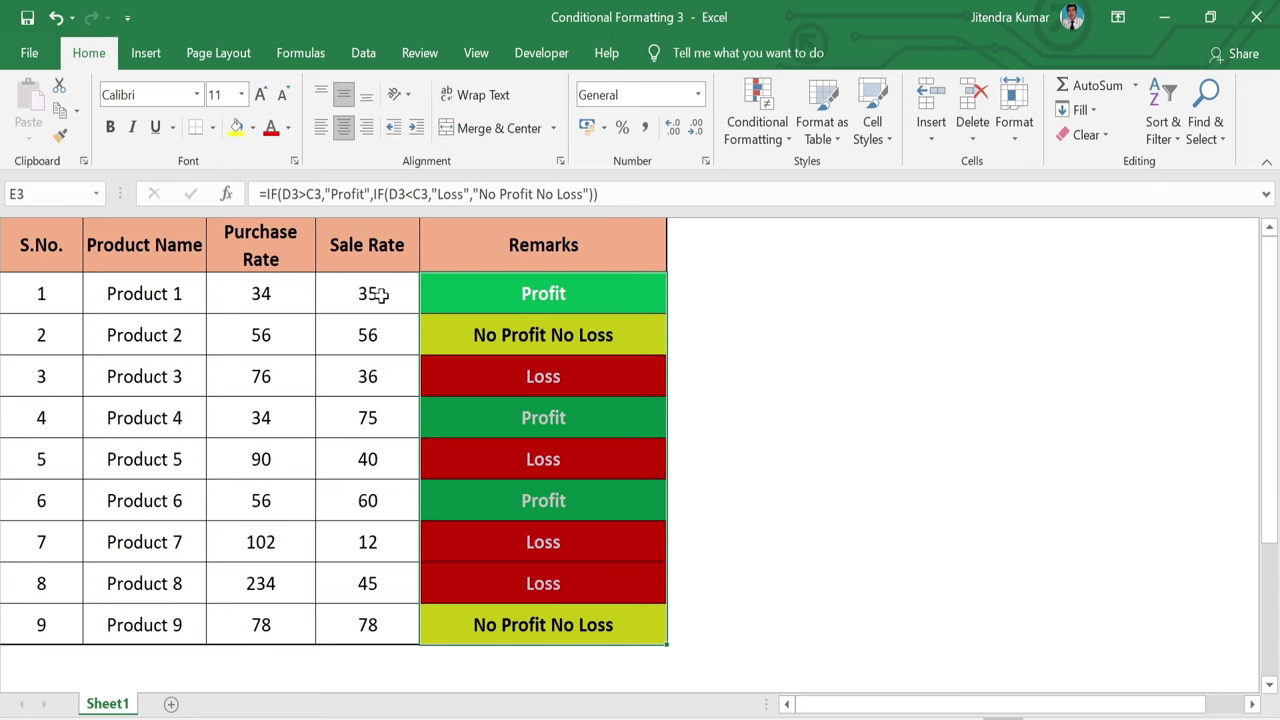
- Change Product 1's sale rate in D3 from 35 to 30
{"action": "left_click", "coordinate": [381, 294]}
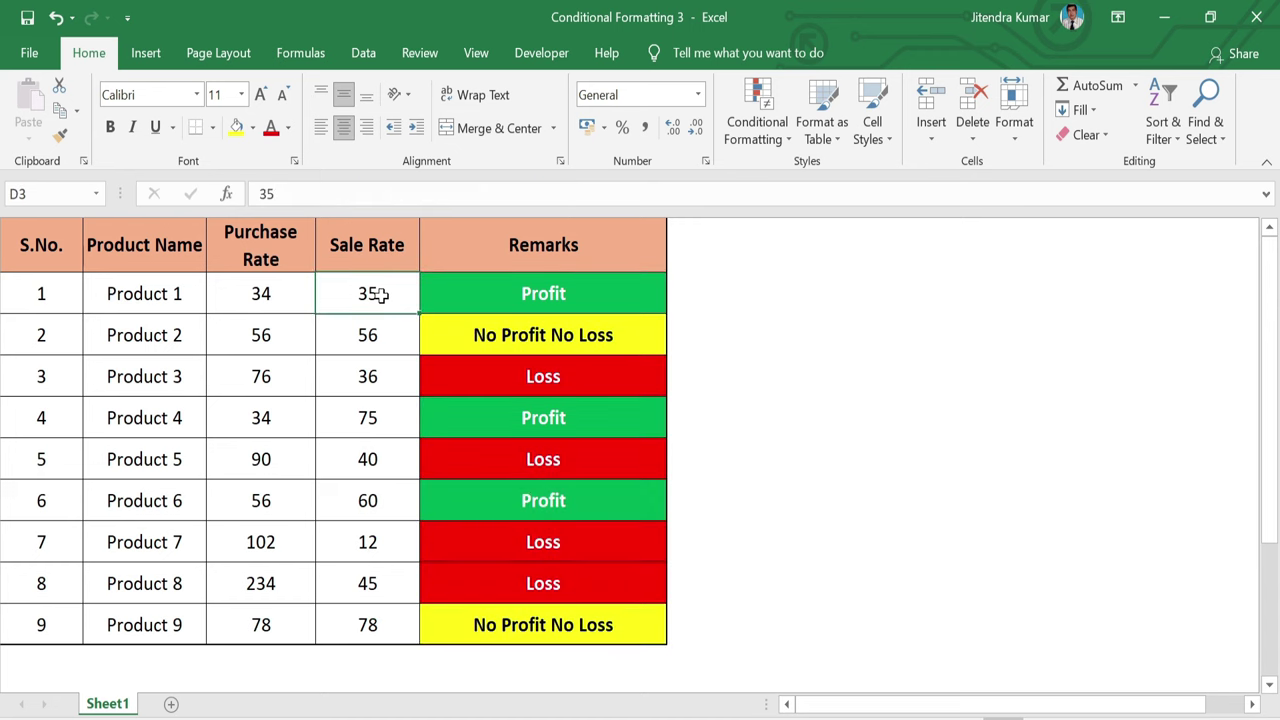
{"action": "double_click", "coordinate": [381, 294]}
{"action": "key", "text": "BackSpace"}
{"action": "type", "text": "0"}
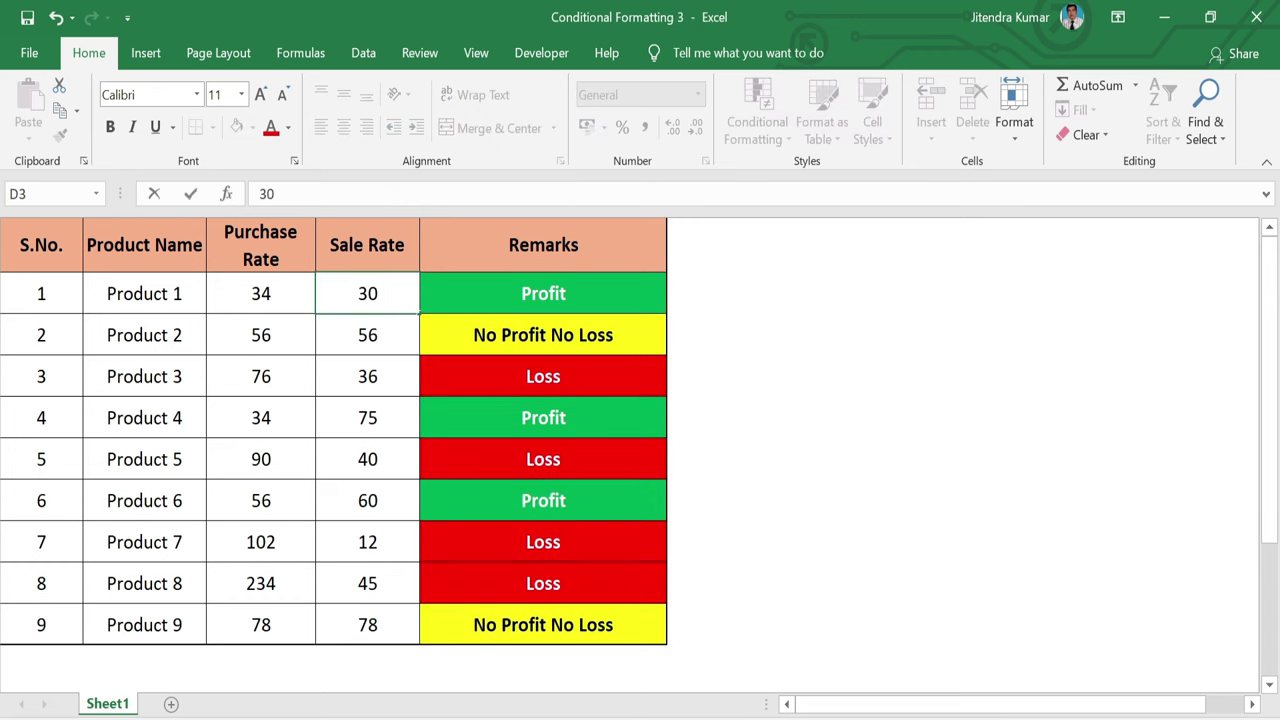
{"action": "key", "text": "Return"}
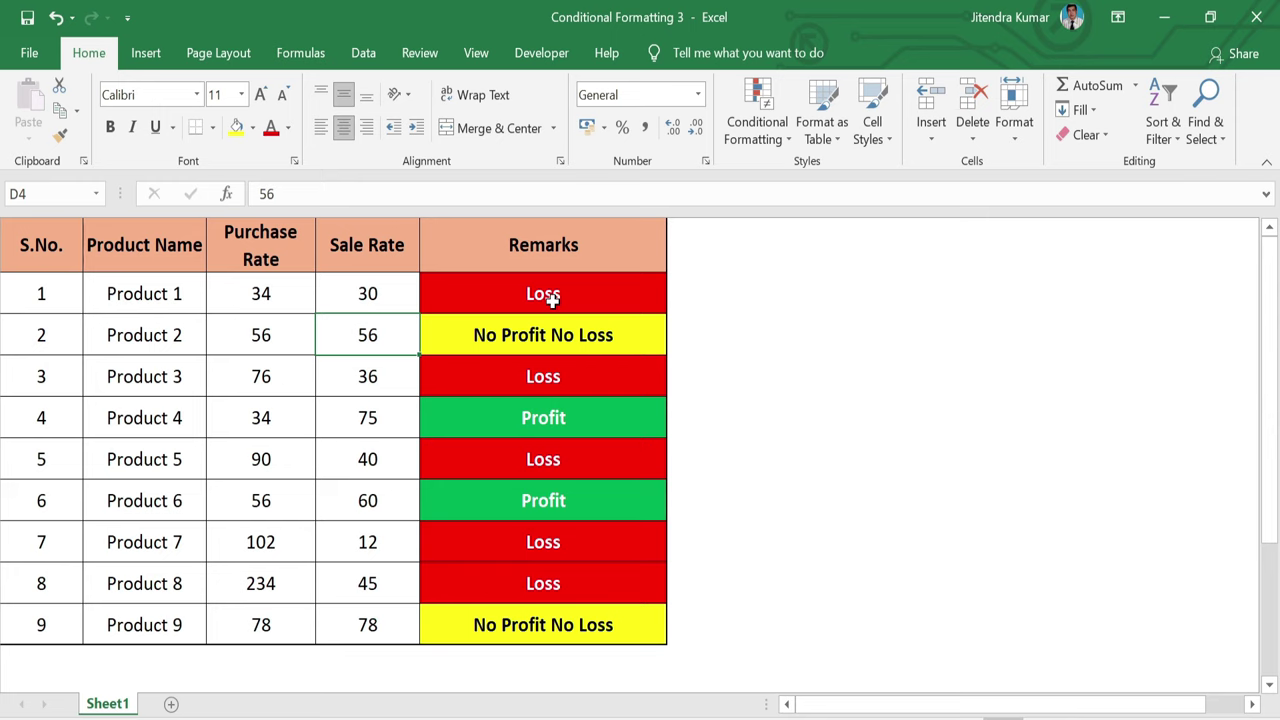
- Replace Product 1's remark in E3 with the text Profit, shown in green
{"action": "left_click", "coordinate": [552, 299]}
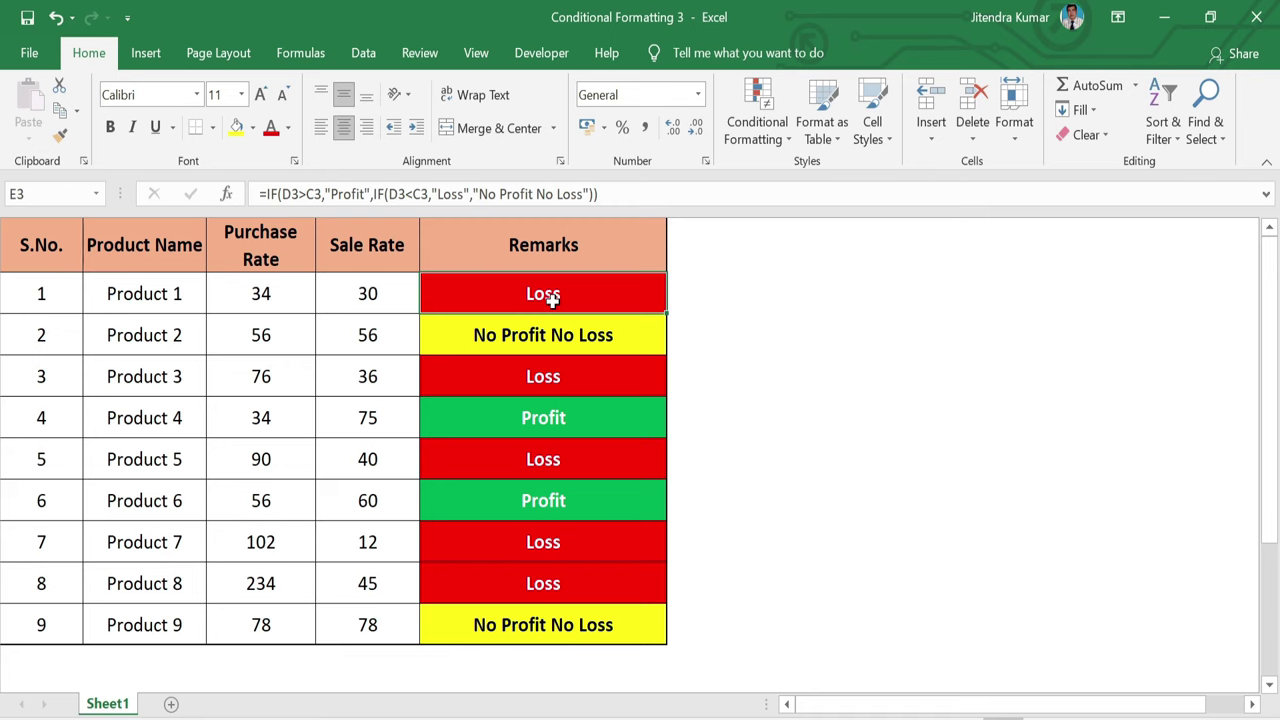
{"action": "type", "text": "Profit"}
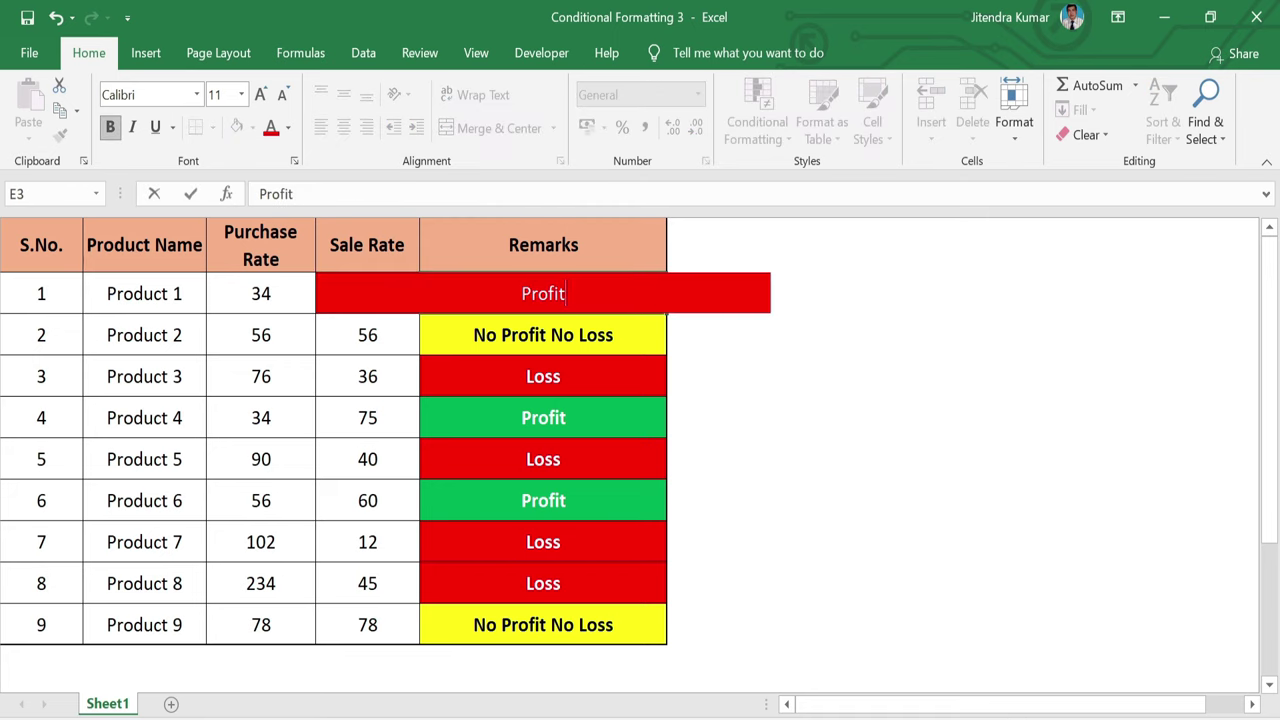
{"action": "key", "text": "Return"}
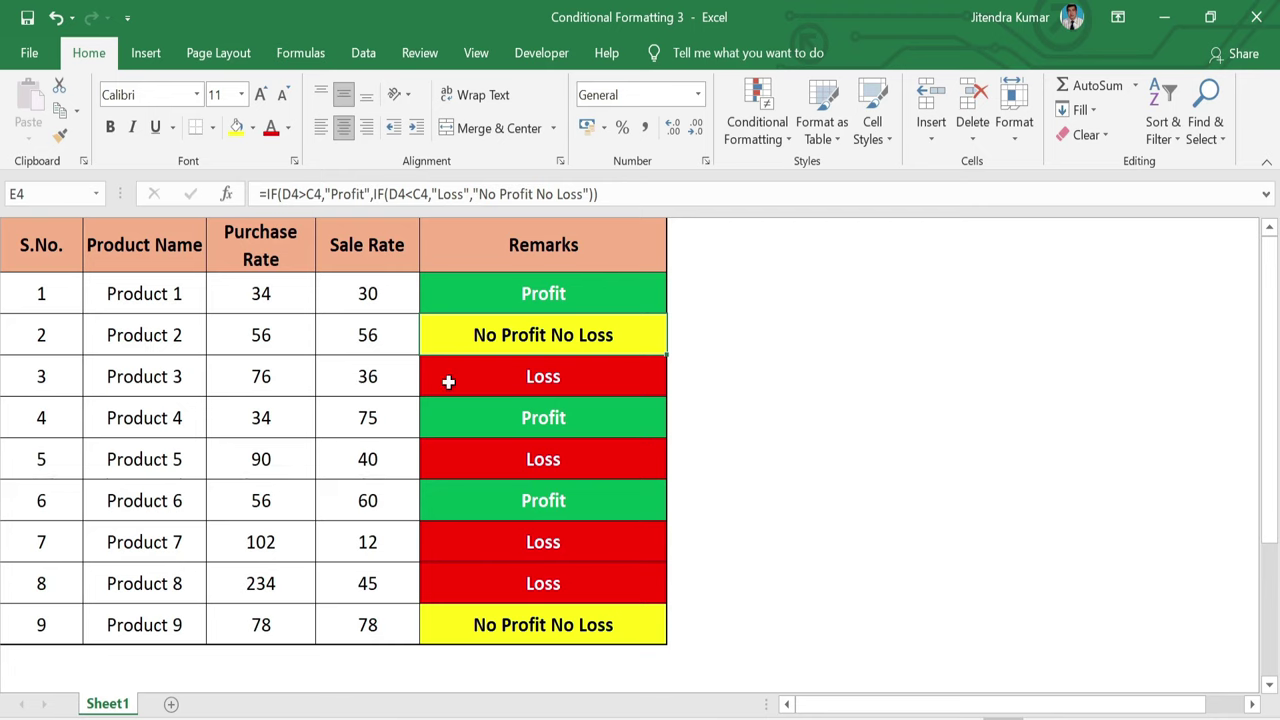
- Raise Product 3's sale rate in D5 to 76
{"action": "left_click", "coordinate": [349, 379]}
{"action": "type", "text": "76"}
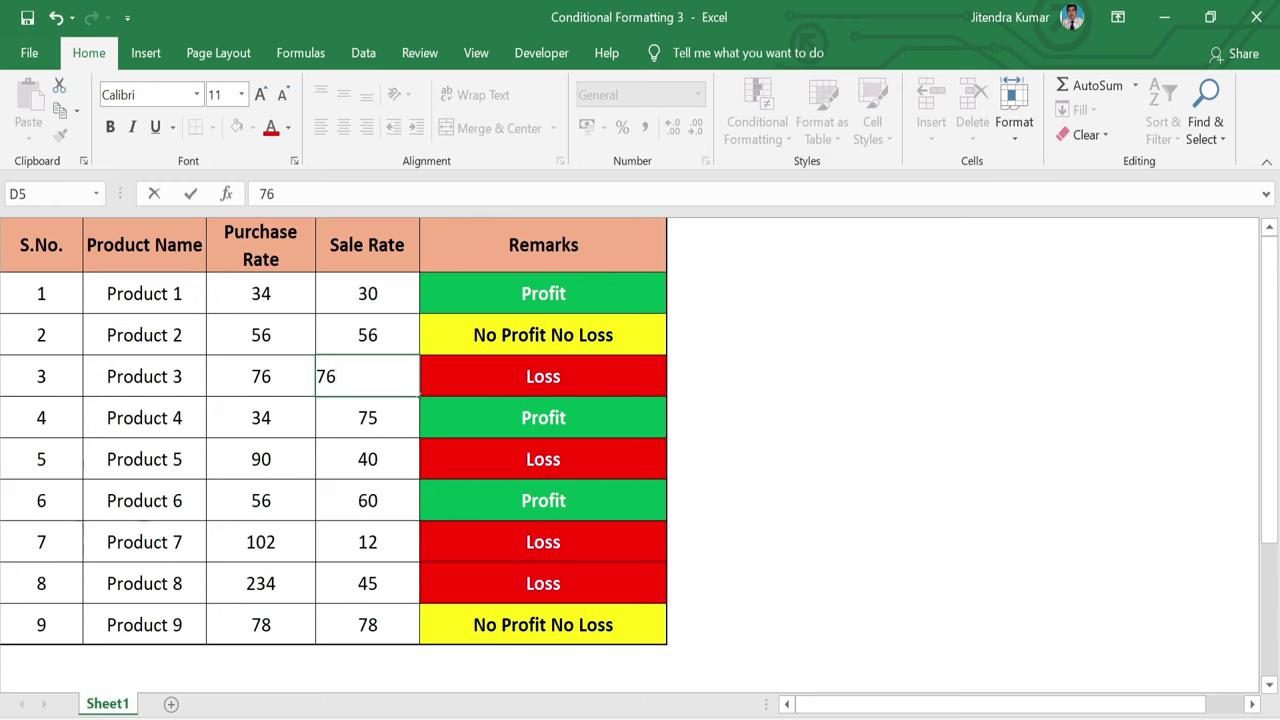
{"action": "key", "text": "Return"}
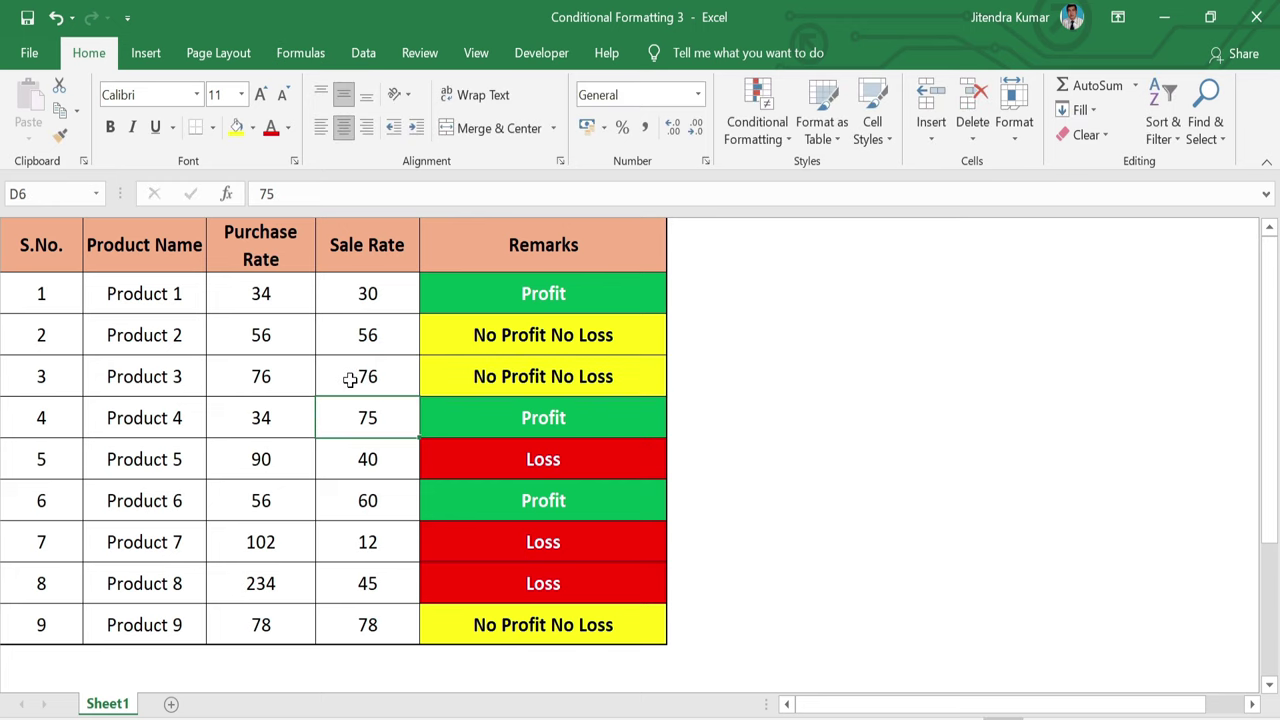
- Enter Loss as Product 3's remark and No Profit No Loss for Product 4
{"action": "left_click", "coordinate": [586, 393]}
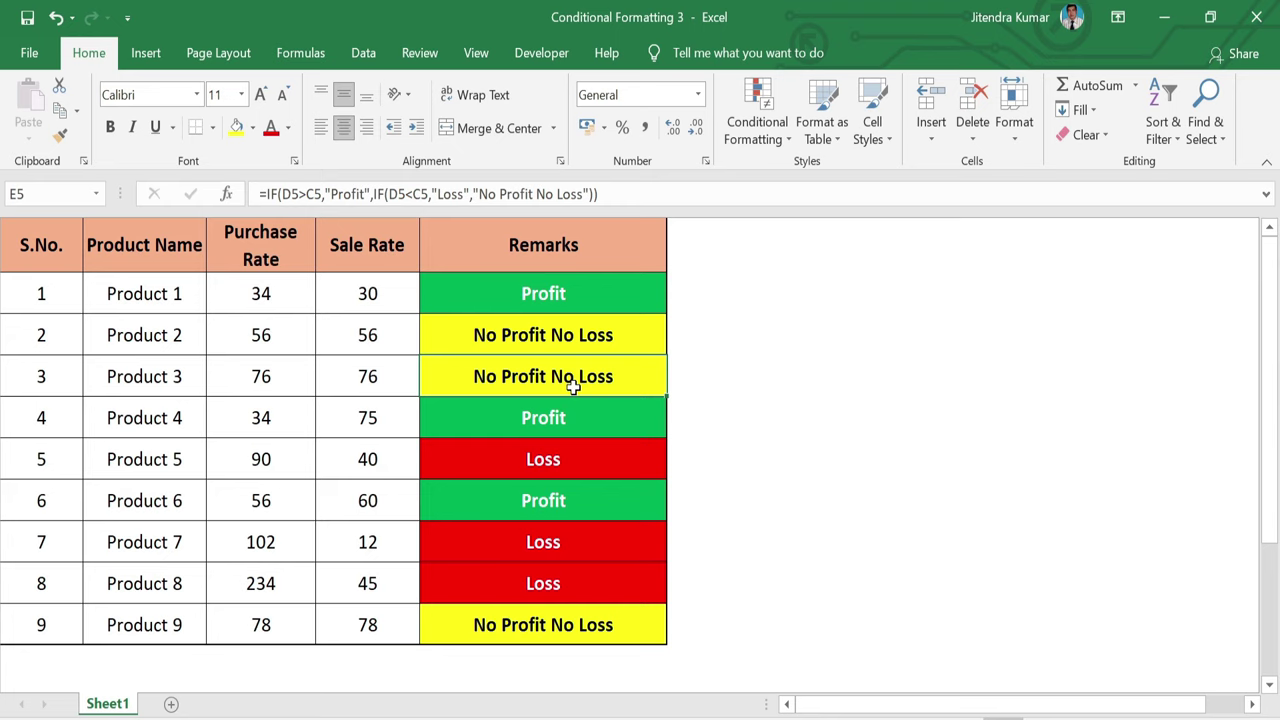
{"action": "type", "text": "Loss"}
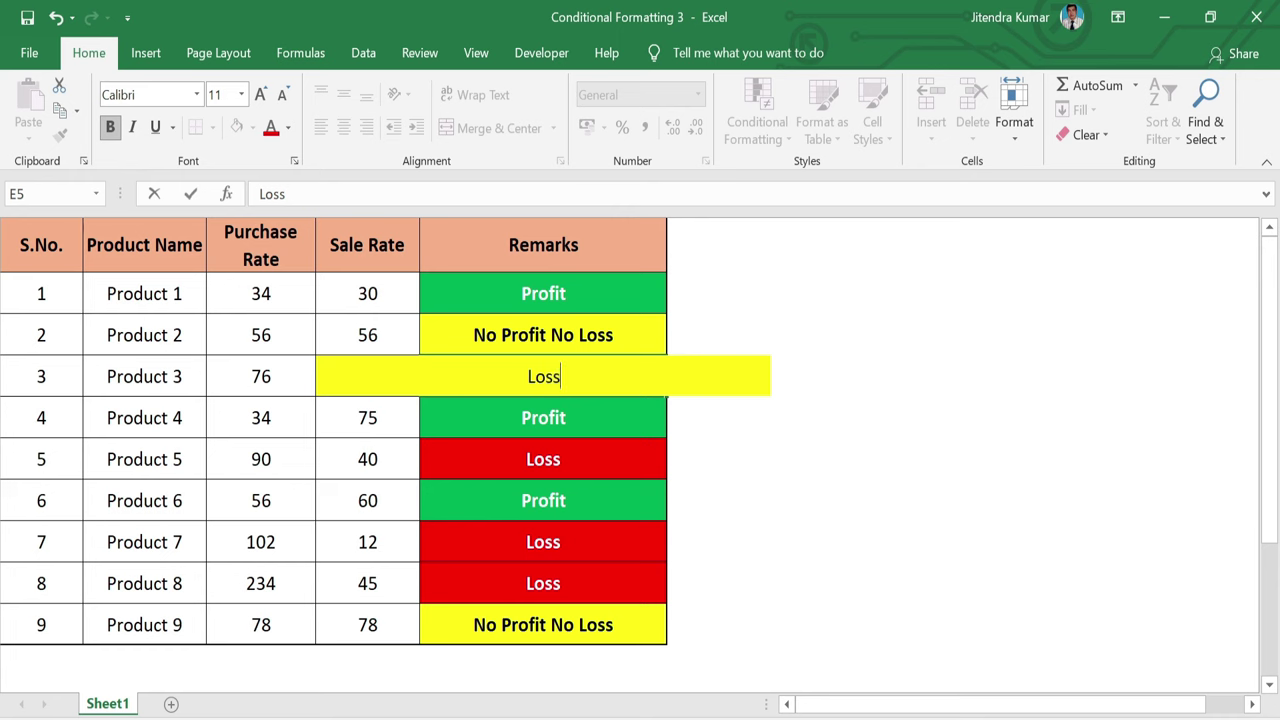
{"action": "key", "text": "Return"}
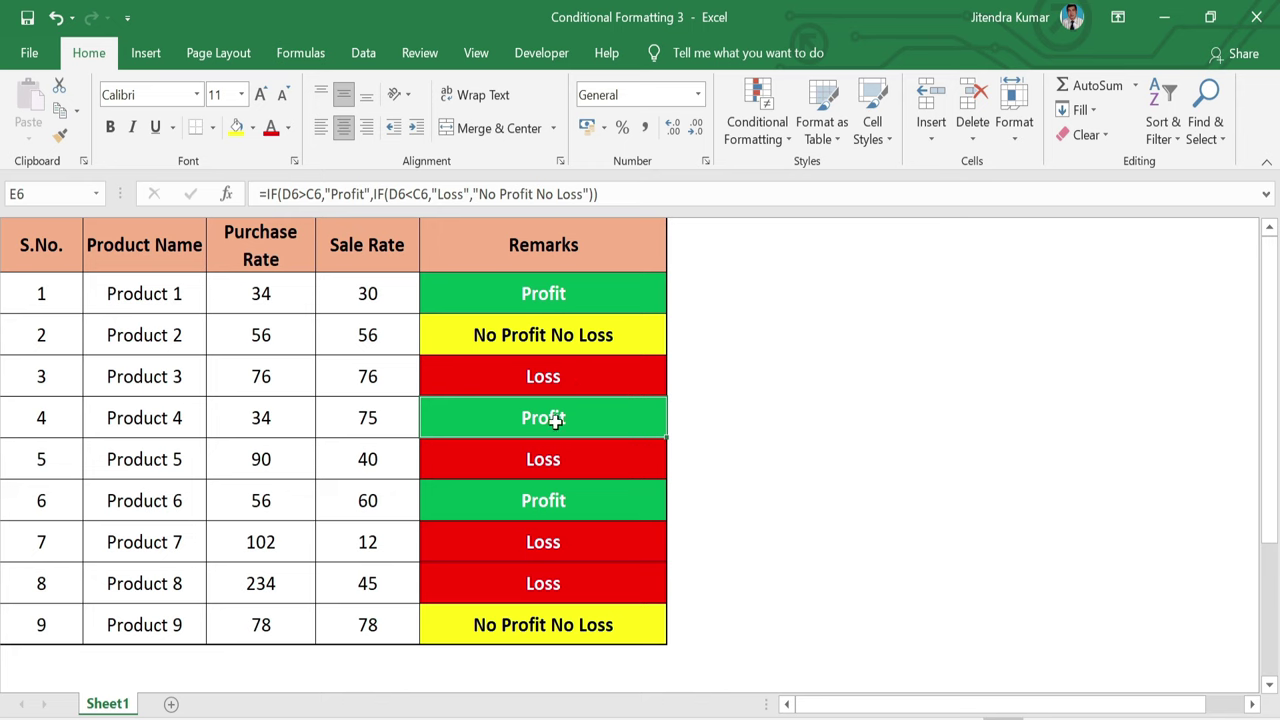
{"action": "type", "text": "No"}
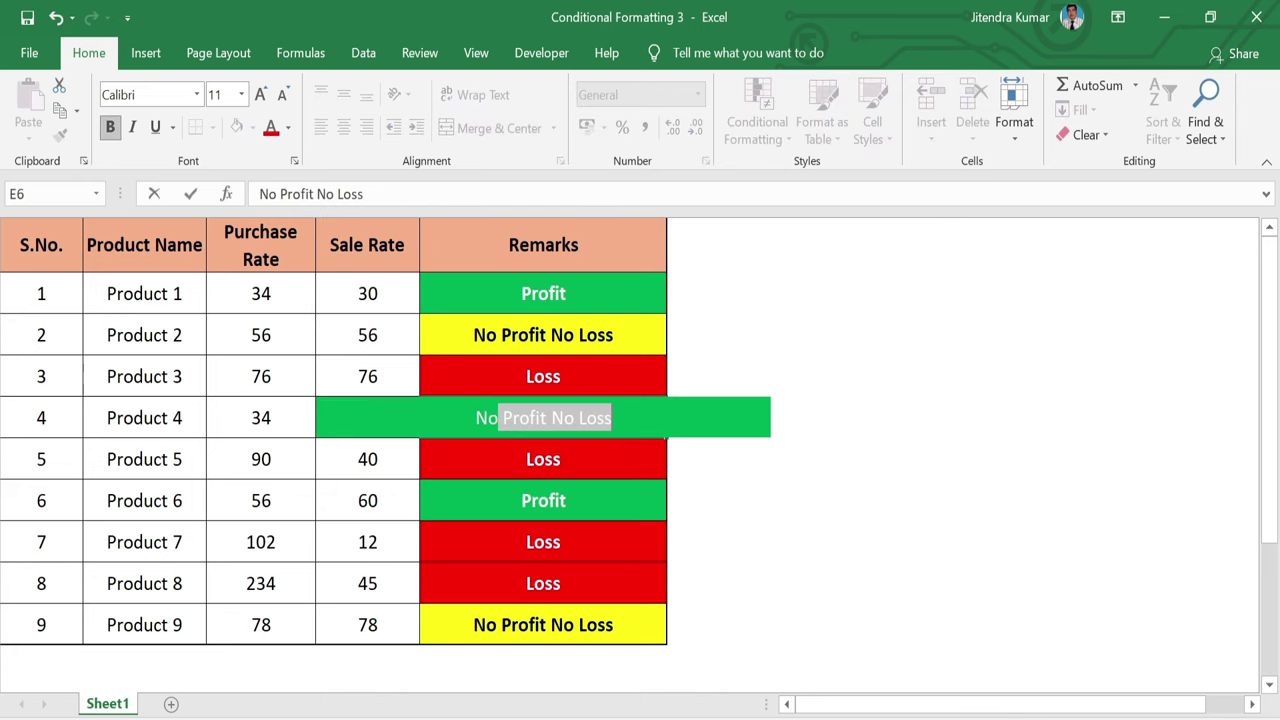
{"action": "key", "text": "Return"}
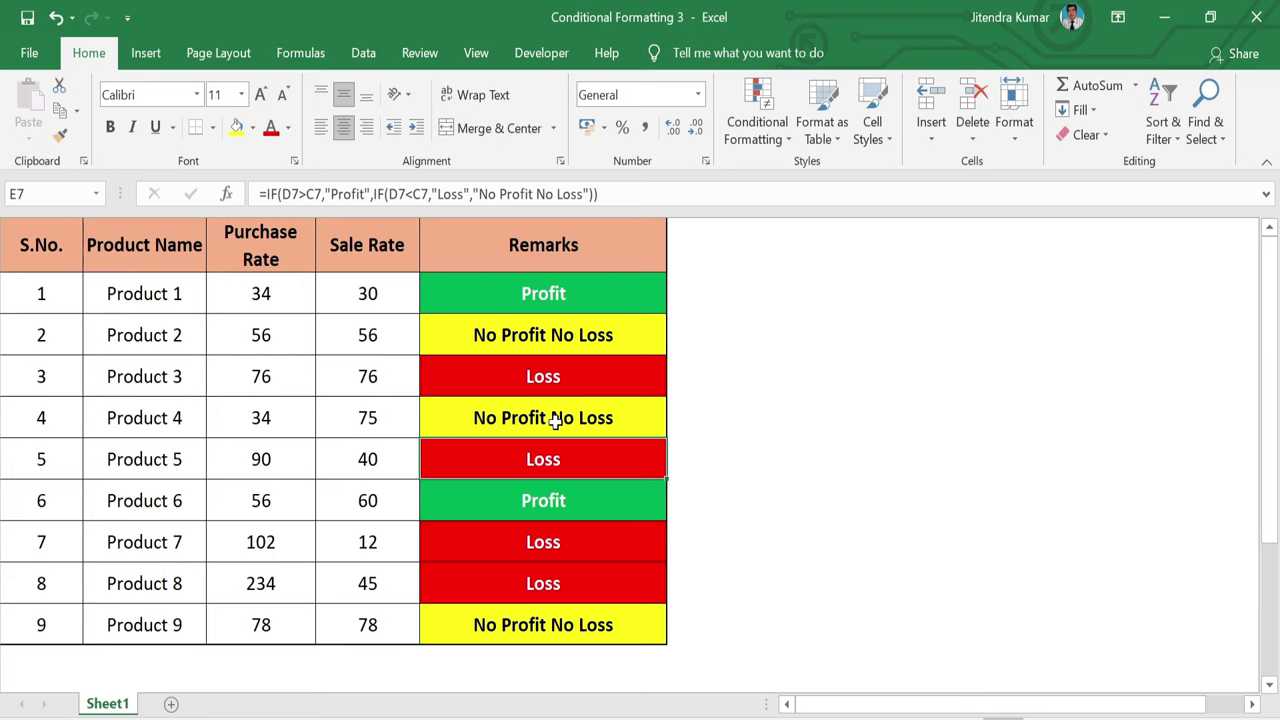